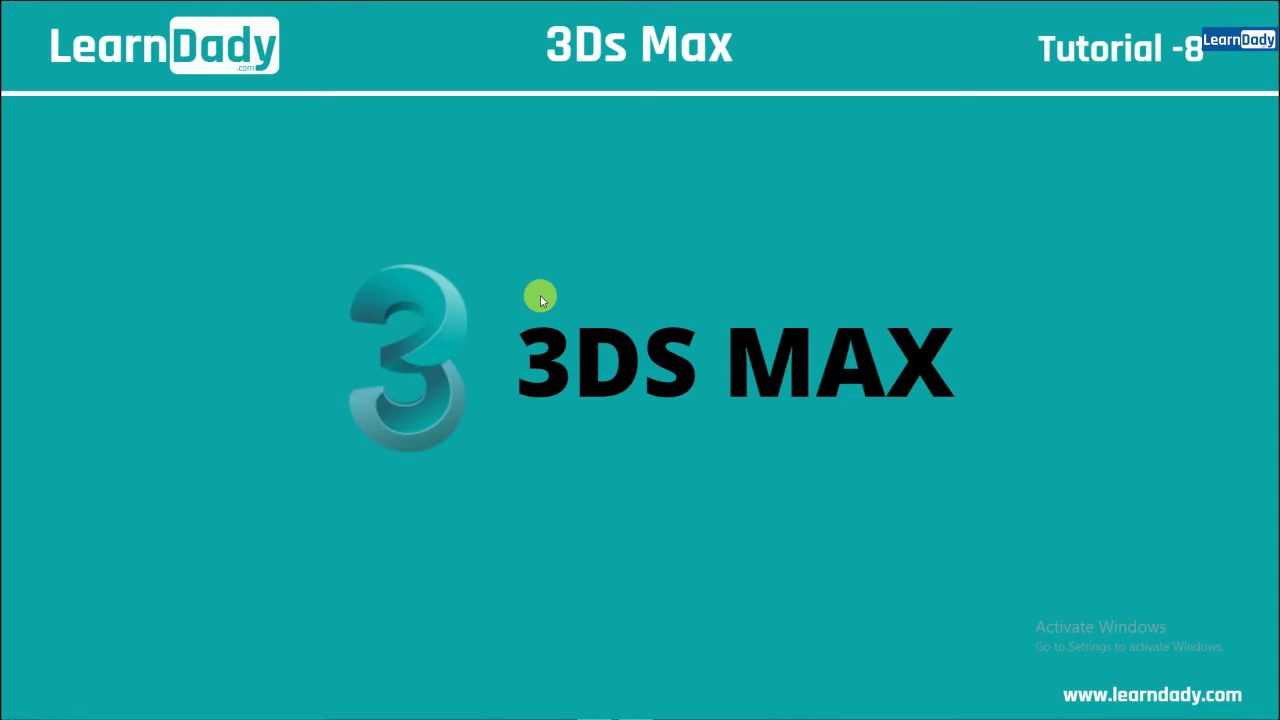
- Advance past the title slide to the empty 3ds Max scene with its perspective grid
{"action": "left_click", "coordinate": [1255, 355]}
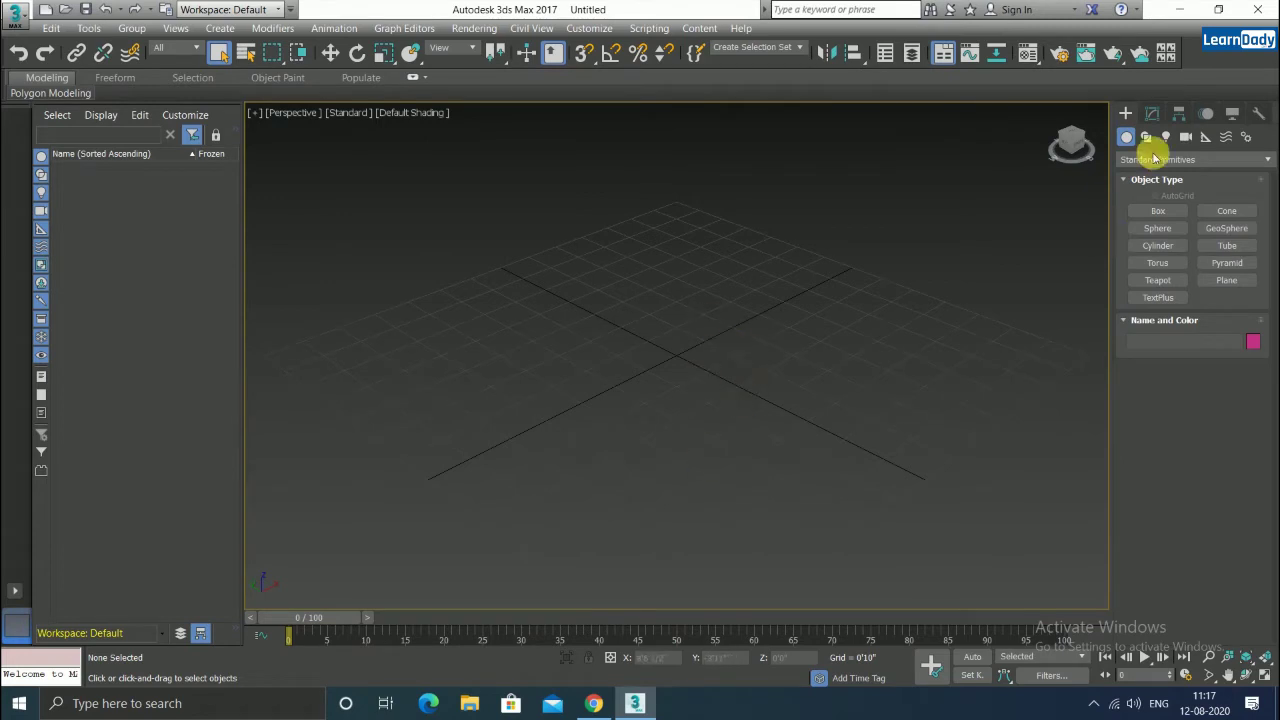
- Create Box001, about 3'11 1/2" by 2'10" by 2'1 1/2", on the perspective grid
{"action": "left_click", "coordinate": [1158, 212]}
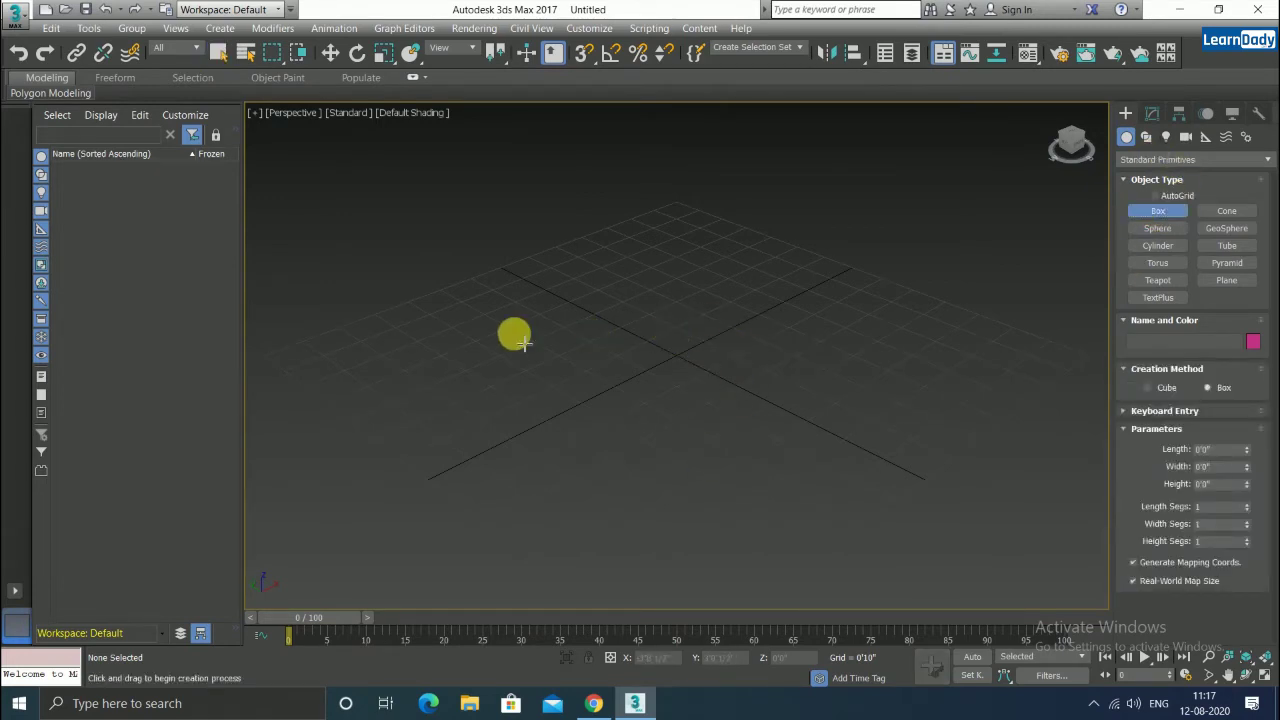
{"action": "left_click_drag", "start_coordinate": [514, 334], "coordinate": [523, 470]}
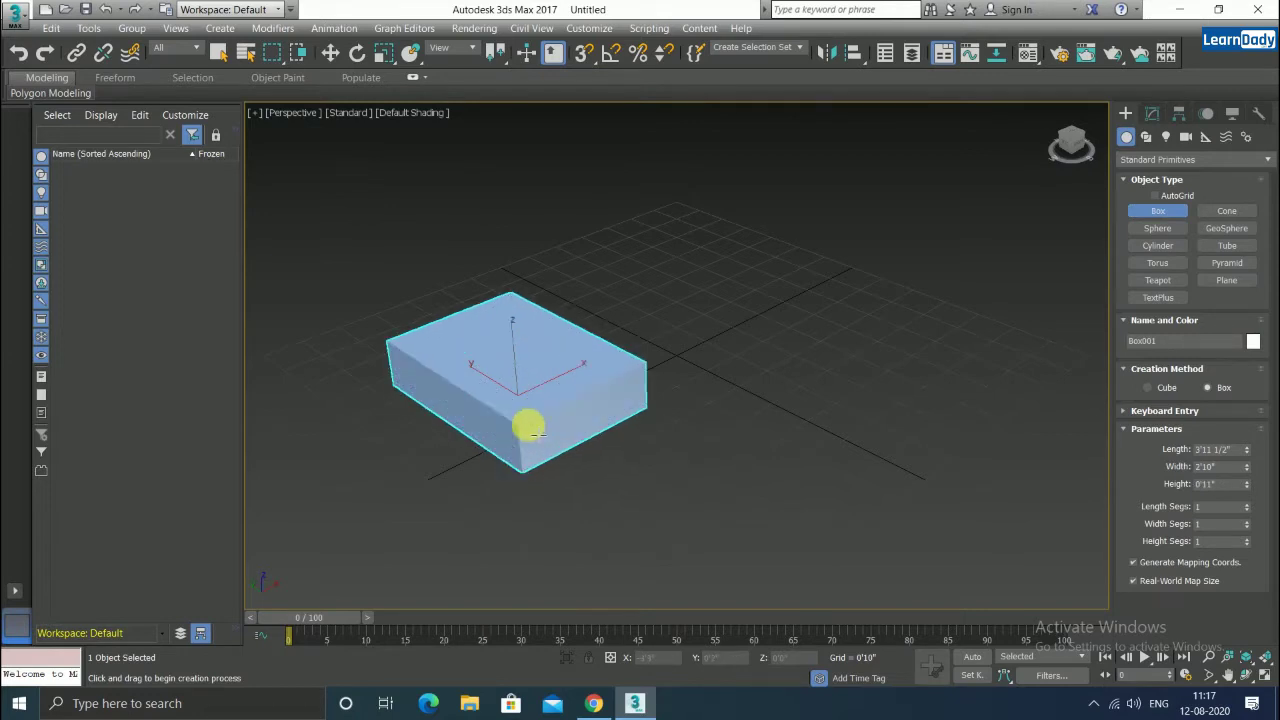
{"action": "left_click", "coordinate": [528, 368]}
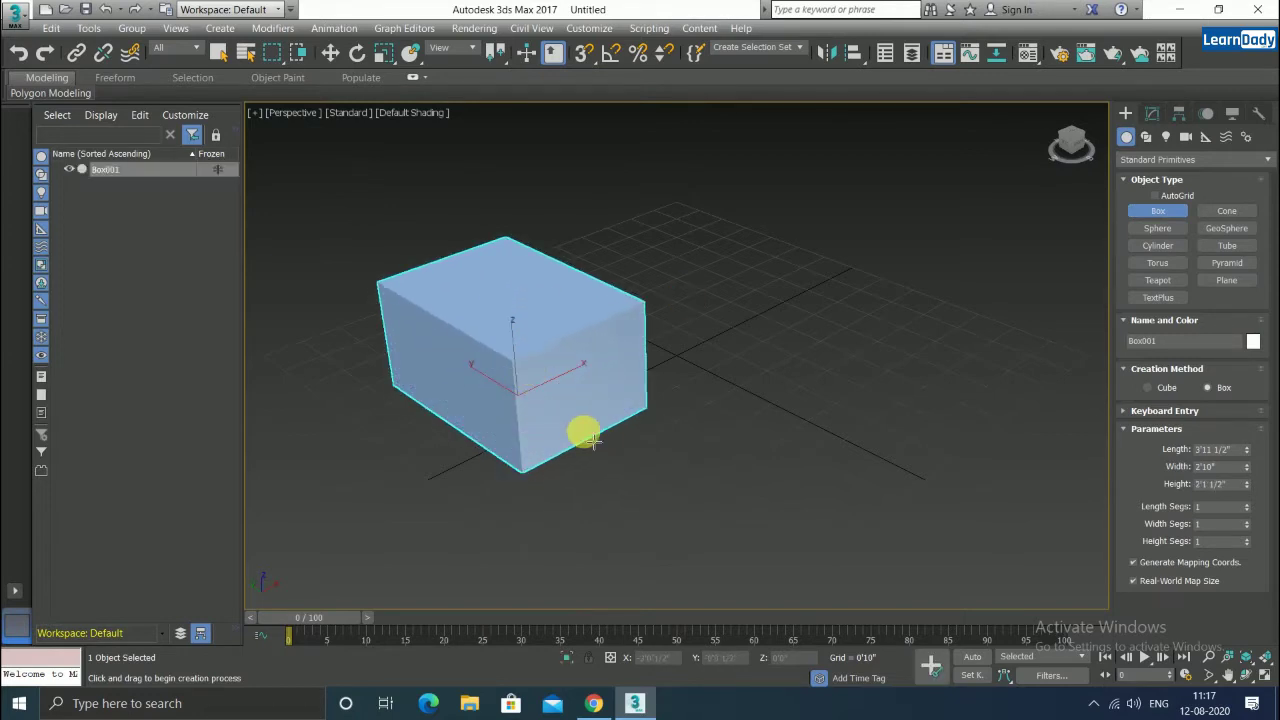
{"action": "middle_click_drag", "start_coordinate": [551, 562], "coordinate": [548, 495]}
{"action": "right_click", "coordinate": [660, 345]}
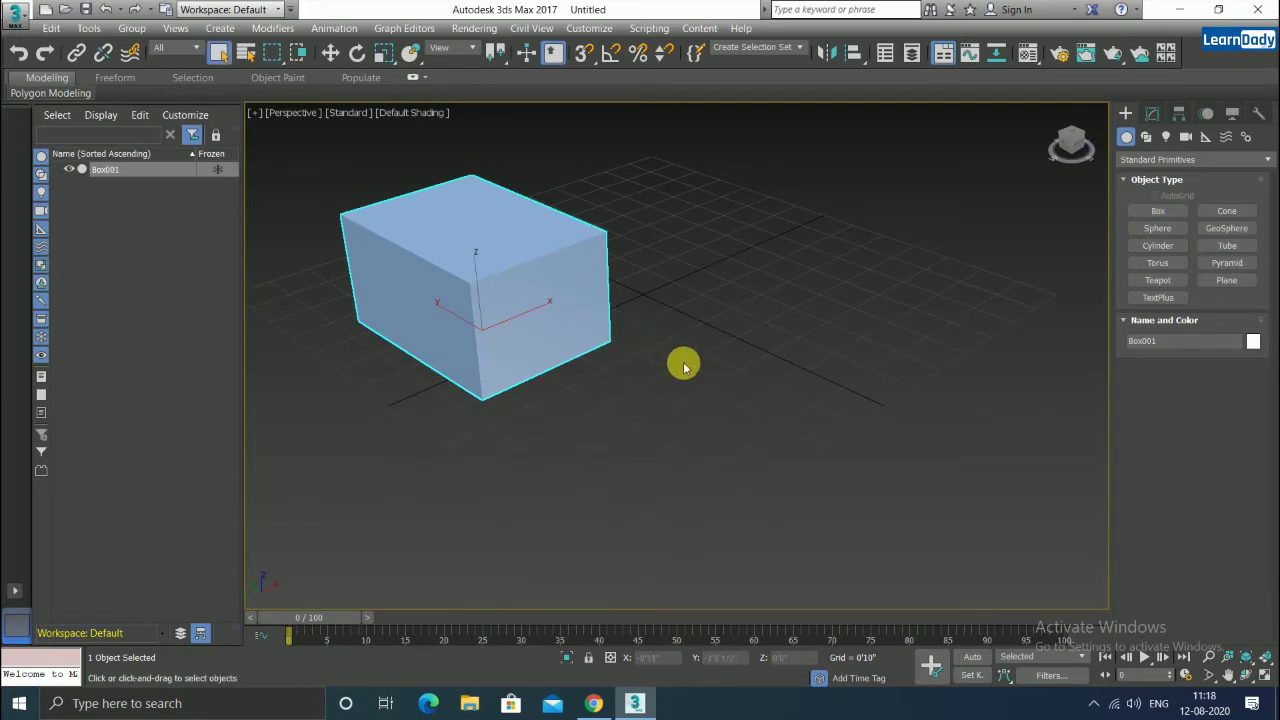
{"action": "mouse_move", "coordinate": [648, 381]}
{"action": "middle_mouse_down"}
{"action": "mouse_move", "coordinate": [594, 486]}
{"action": "mouse_move", "coordinate": [626, 486]}
{"action": "middle_mouse_up"}
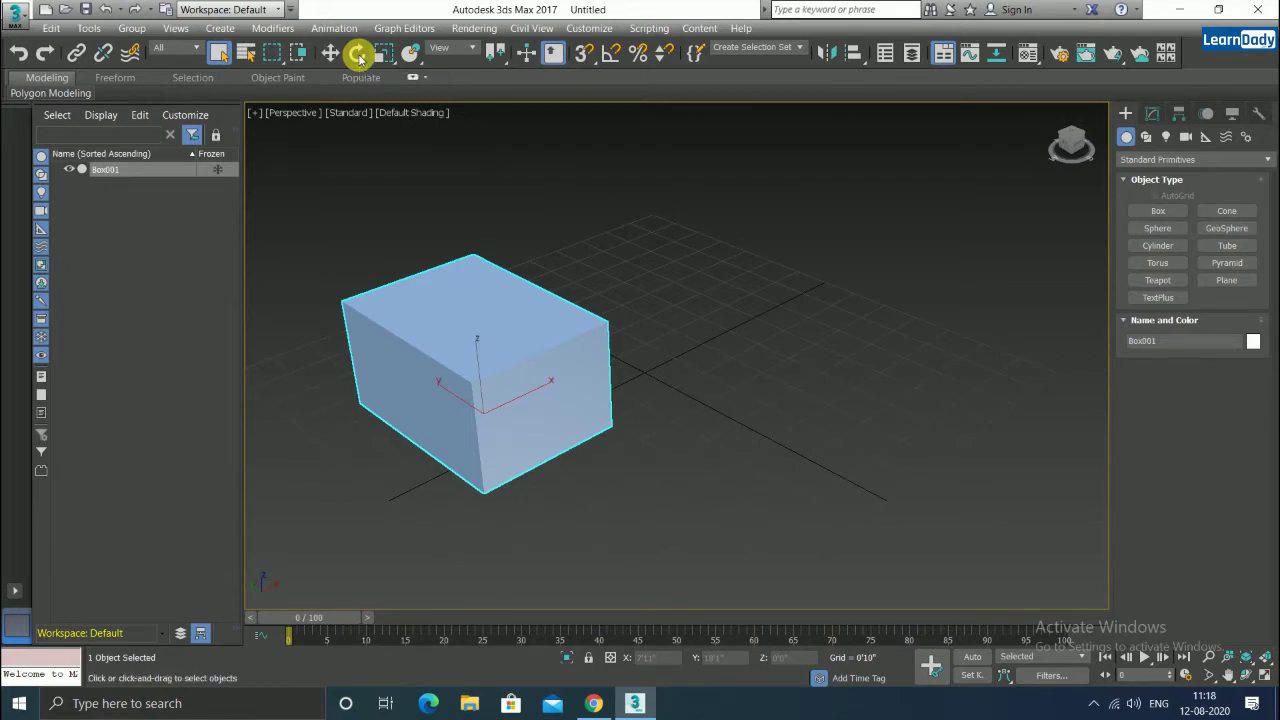
- Activate Select and Rotate on Box001 and frame it in a wider angled view
{"action": "left_click", "coordinate": [358, 55]}
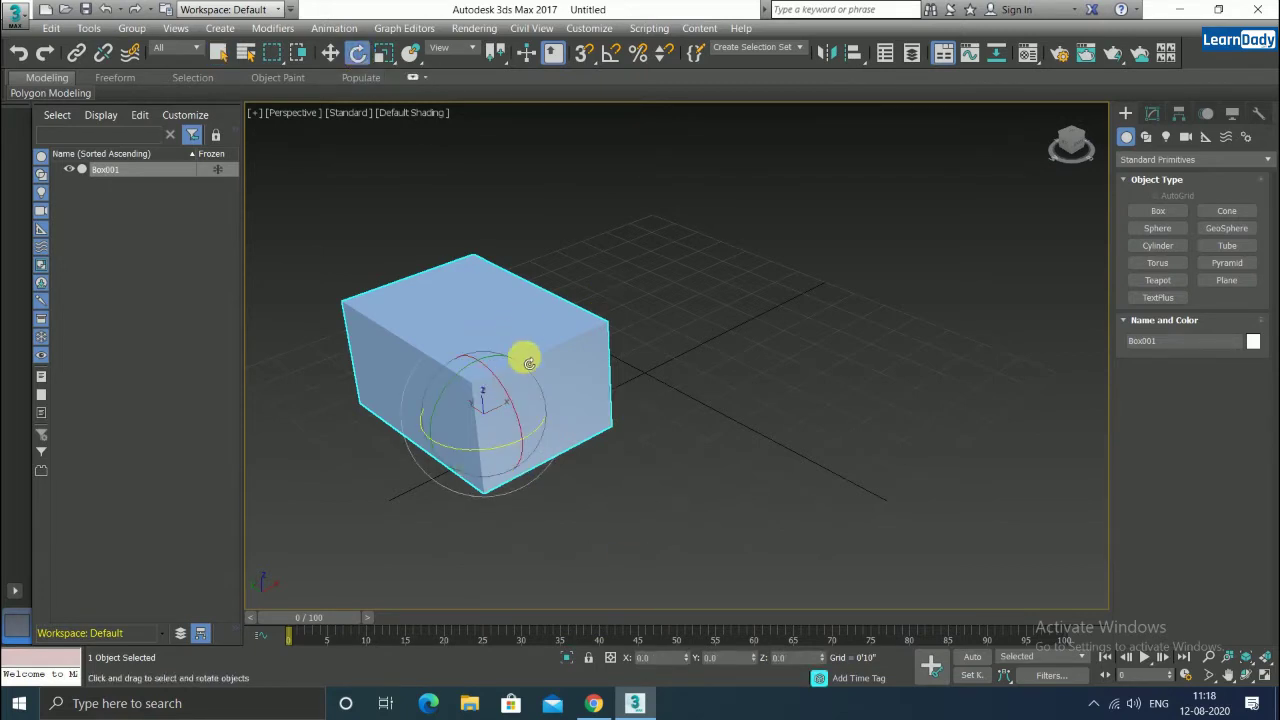
{"action": "scroll", "coordinate": [527, 362], "scroll_direction": "down", "scroll_amount": 3}
{"action": "mouse_move", "coordinate": [503, 380]}
{"action": "middle_mouse_down"}
{"action": "mouse_move", "coordinate": [400, 523]}
{"action": "mouse_move", "coordinate": [532, 420]}
{"action": "middle_mouse_up"}
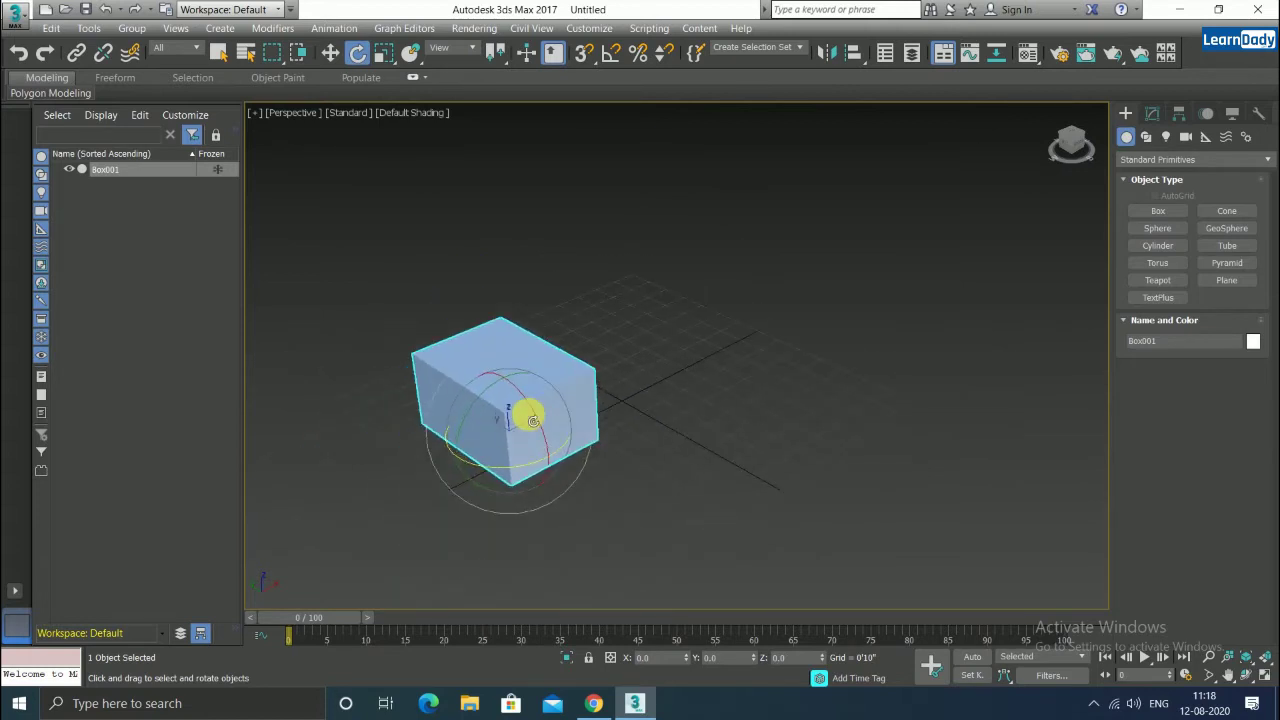
{"action": "scroll", "coordinate": [532, 420], "scroll_direction": "up", "scroll_amount": 3}
{"action": "scroll", "coordinate": [520, 437], "scroll_direction": "up", "scroll_amount": 3}
{"action": "scroll", "coordinate": [534, 414], "scroll_direction": "down", "scroll_amount": 1}
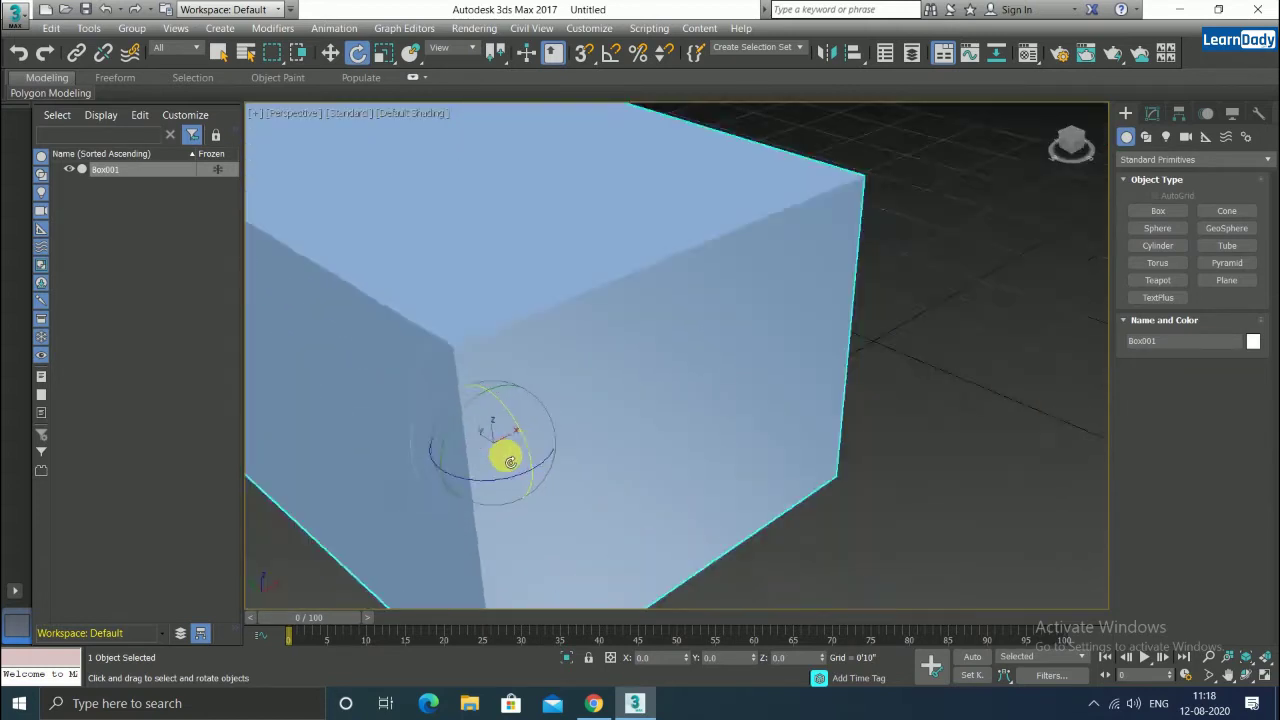
{"action": "scroll", "coordinate": [510, 461], "scroll_direction": "down", "scroll_amount": 5}
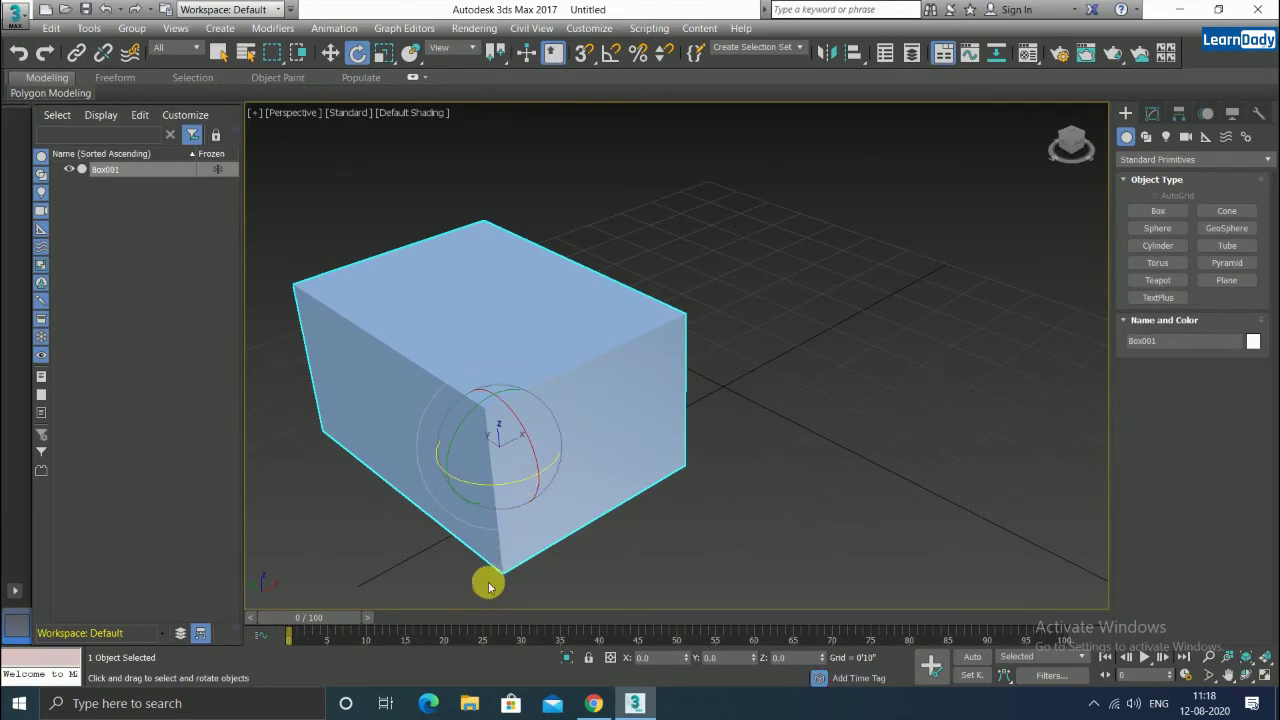
{"action": "middle_click_drag", "start_coordinate": [486, 583], "coordinate": [510, 533], "text": "alt"}
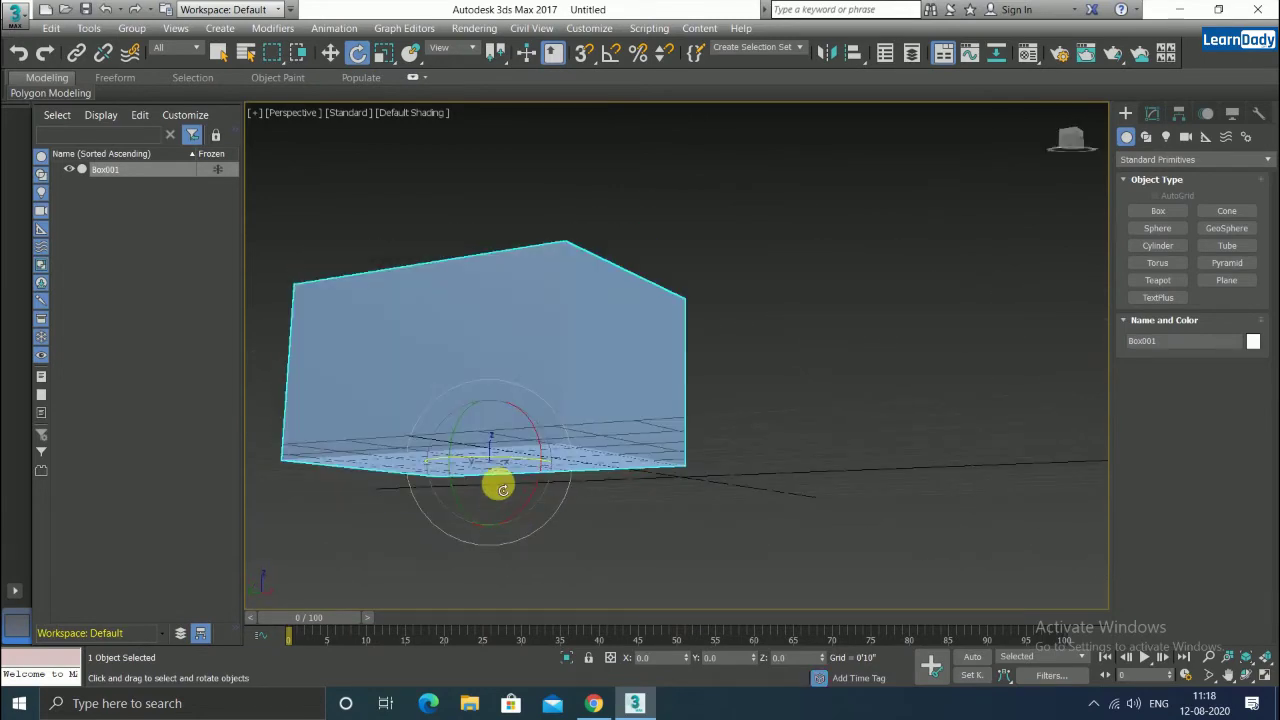
{"action": "scroll", "coordinate": [497, 486], "scroll_direction": "up", "scroll_amount": 5}
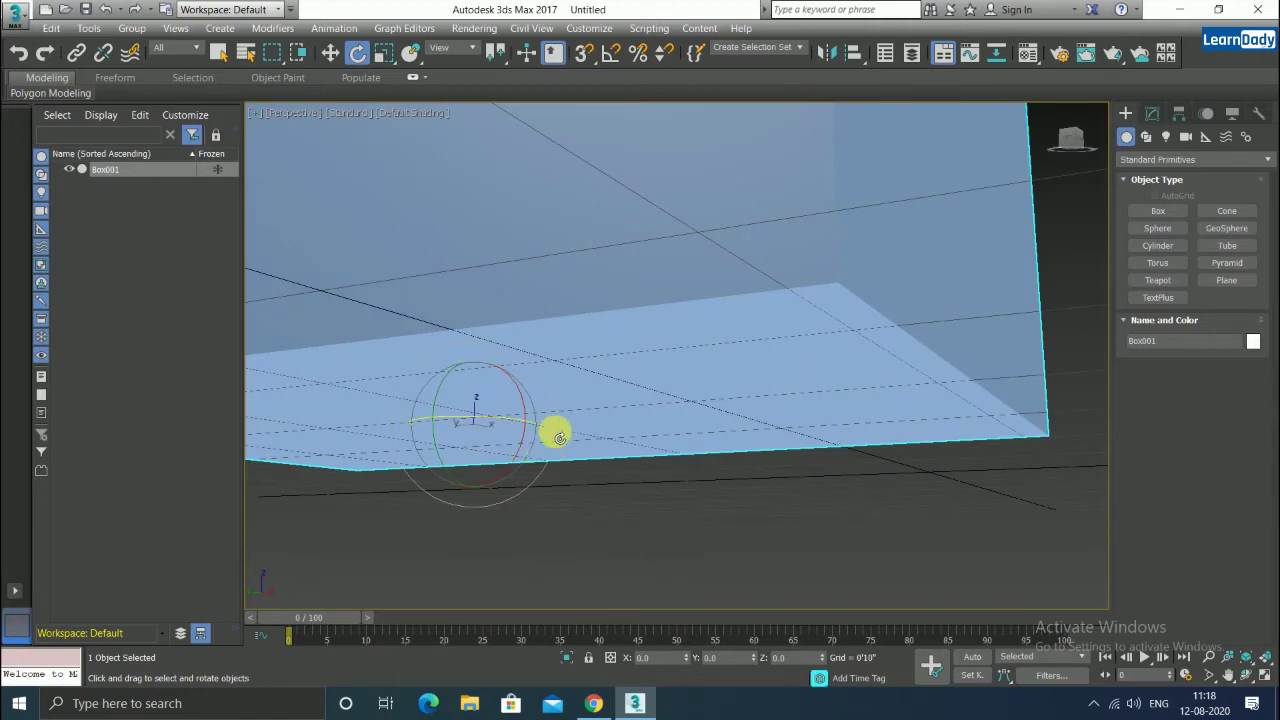
{"action": "key", "text": "shift+z"}
{"action": "key", "text": "shift+z"}
{"action": "key", "text": "shift+z"}
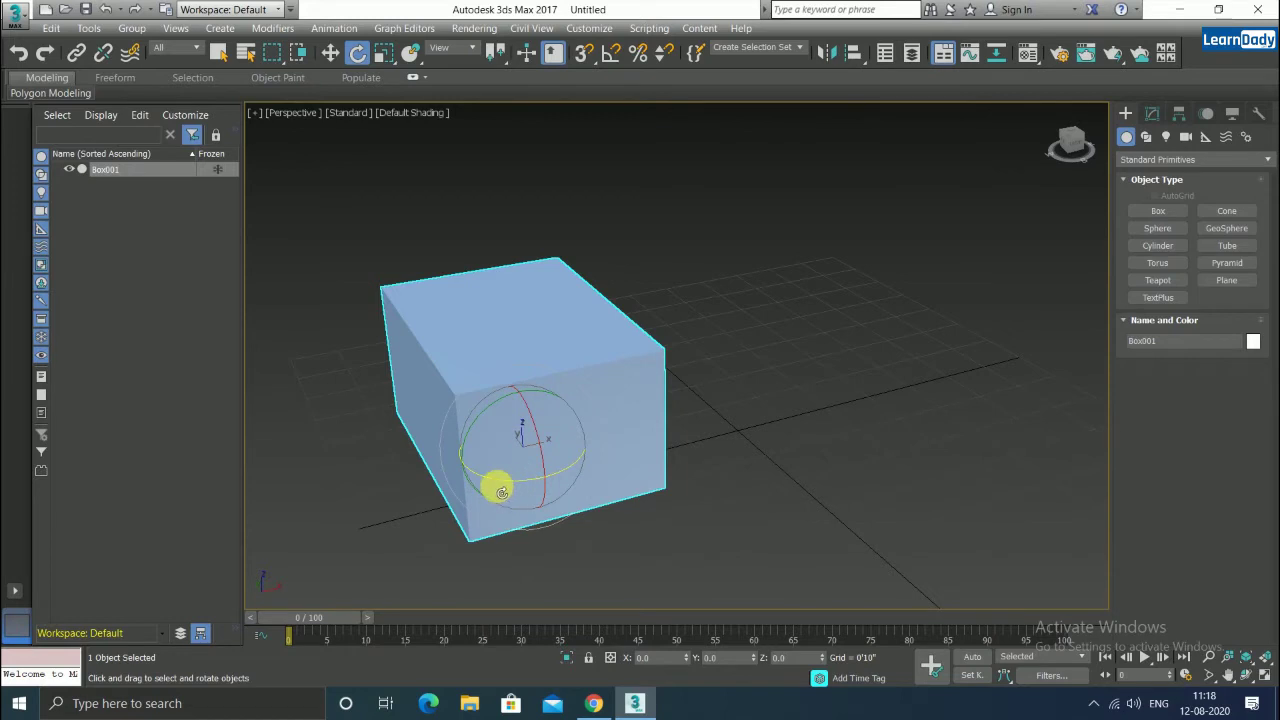
- Rotate Box001 on its Z, X and Y rings to about X -41.207, Y -61.38, Z 121.971
{"action": "mouse_move", "coordinate": [511, 483]}
{"action": "left_mouse_down"}
{"action": "mouse_move", "coordinate": [551, 460]}
{"action": "mouse_move", "coordinate": [571, 466]}
{"action": "mouse_move", "coordinate": [603, 437]}
{"action": "left_mouse_up"}
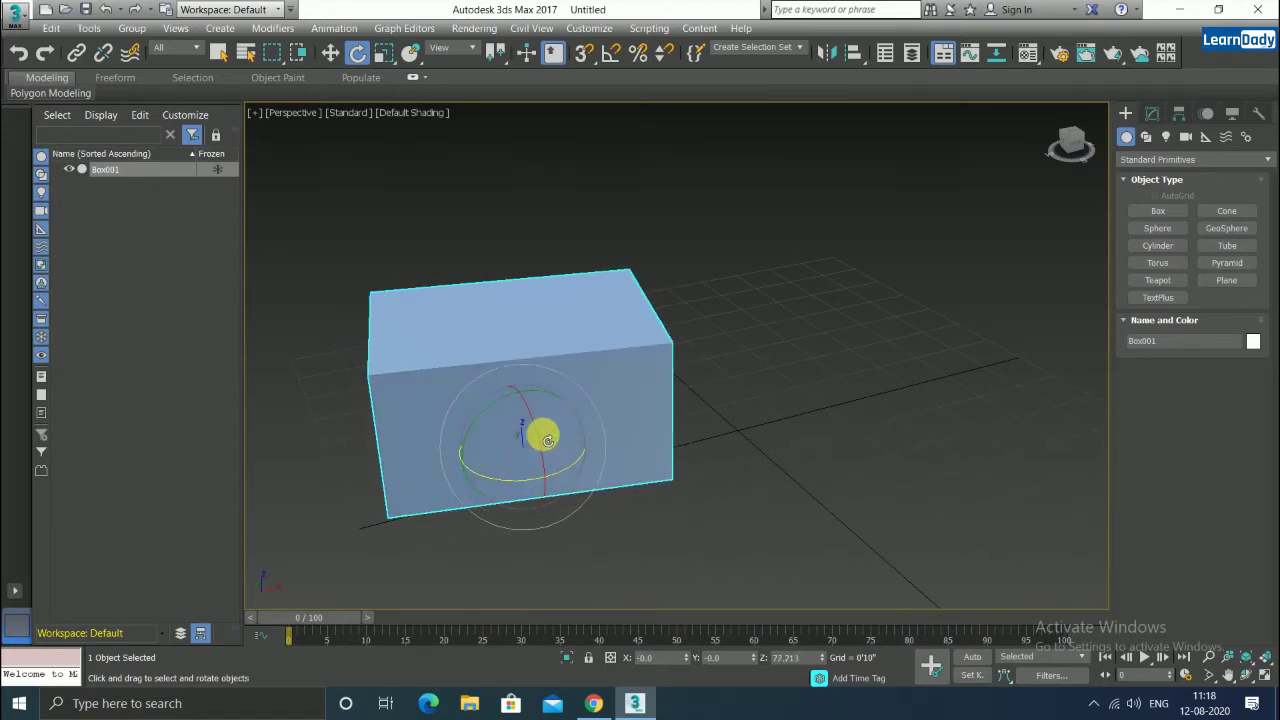
{"action": "left_click_drag", "start_coordinate": [541, 437], "coordinate": [552, 525]}
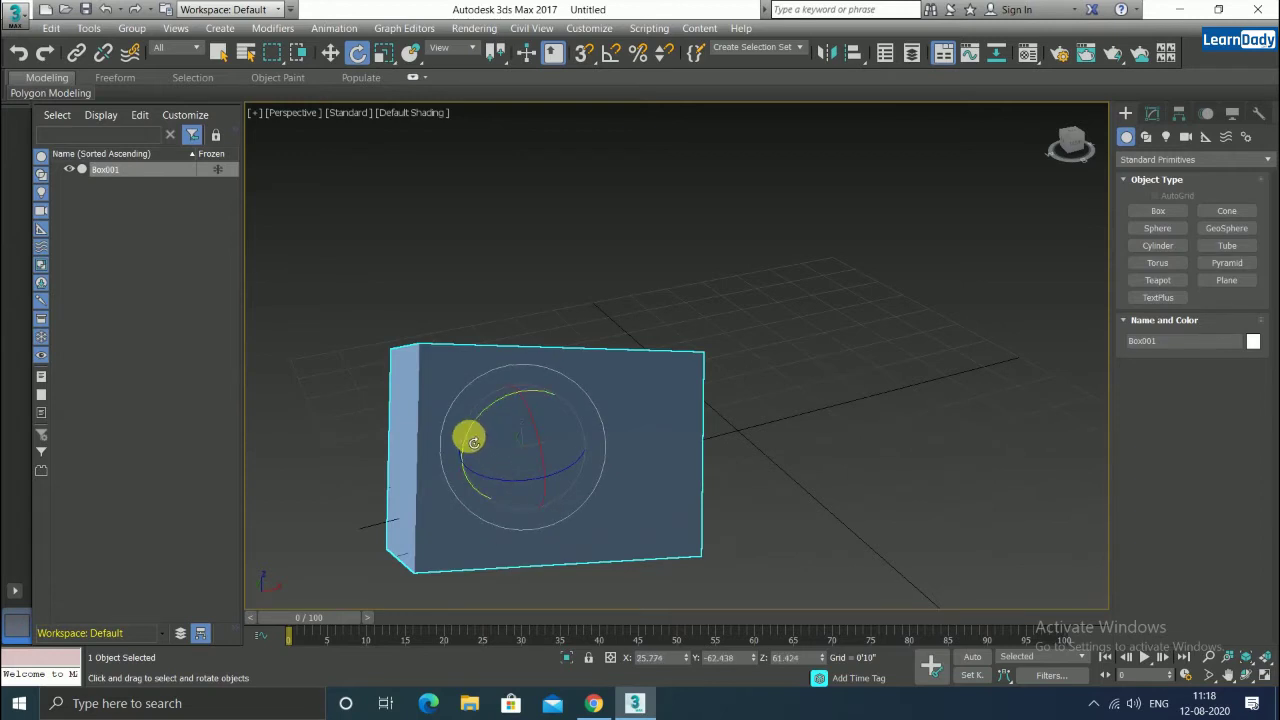
{"action": "mouse_move", "coordinate": [472, 441]}
{"action": "left_mouse_down"}
{"action": "mouse_move", "coordinate": [534, 387]}
{"action": "mouse_move", "coordinate": [568, 387]}
{"action": "mouse_move", "coordinate": [594, 429]}
{"action": "mouse_move", "coordinate": [611, 574]}
{"action": "left_mouse_up"}
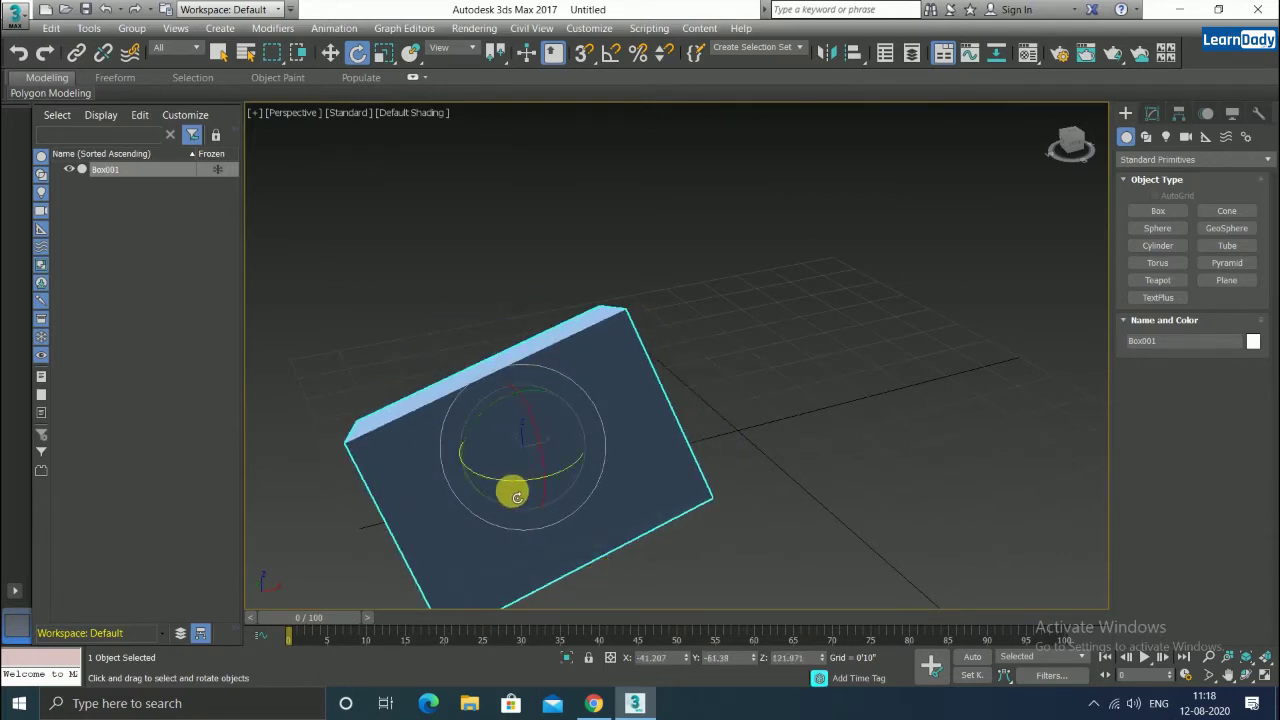
{"action": "scroll", "coordinate": [515, 481], "scroll_direction": "down", "scroll_amount": 3}
{"action": "scroll", "coordinate": [521, 481], "scroll_direction": "down", "scroll_amount": 5}
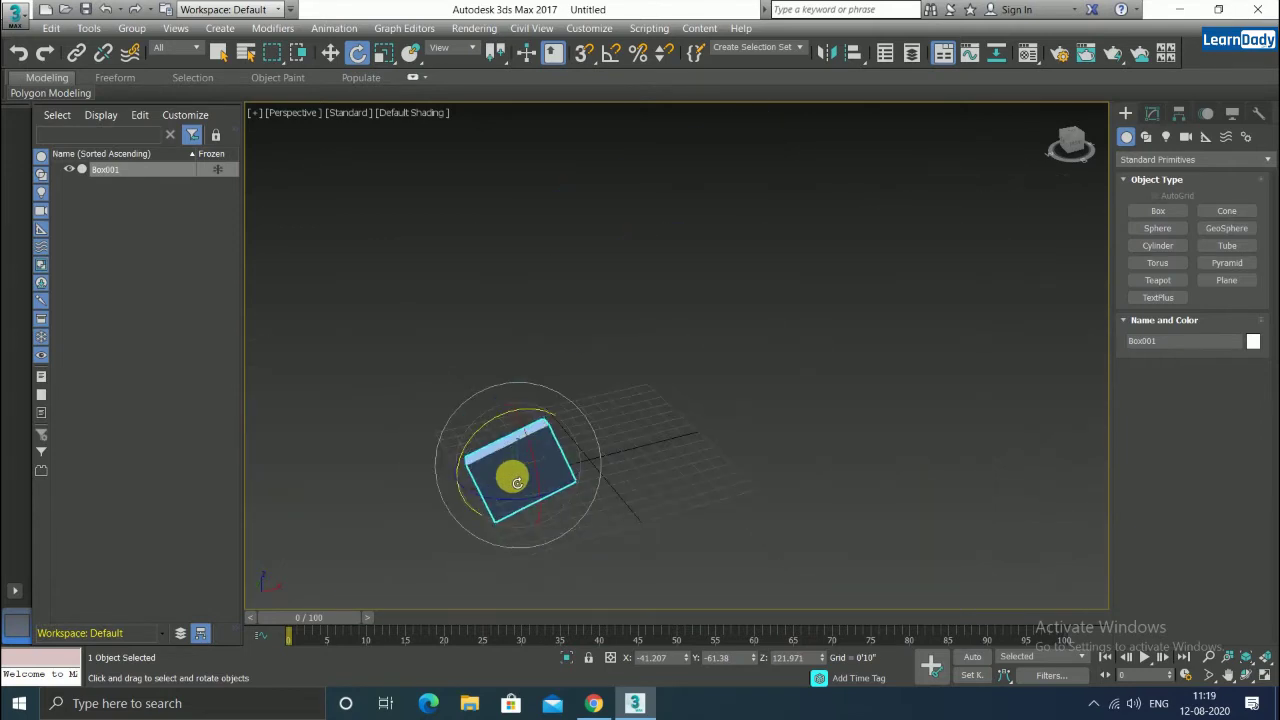
{"action": "scroll", "coordinate": [477, 363], "scroll_direction": "up", "scroll_amount": 3}
{"action": "scroll", "coordinate": [514, 397], "scroll_direction": "up", "scroll_amount": 5}
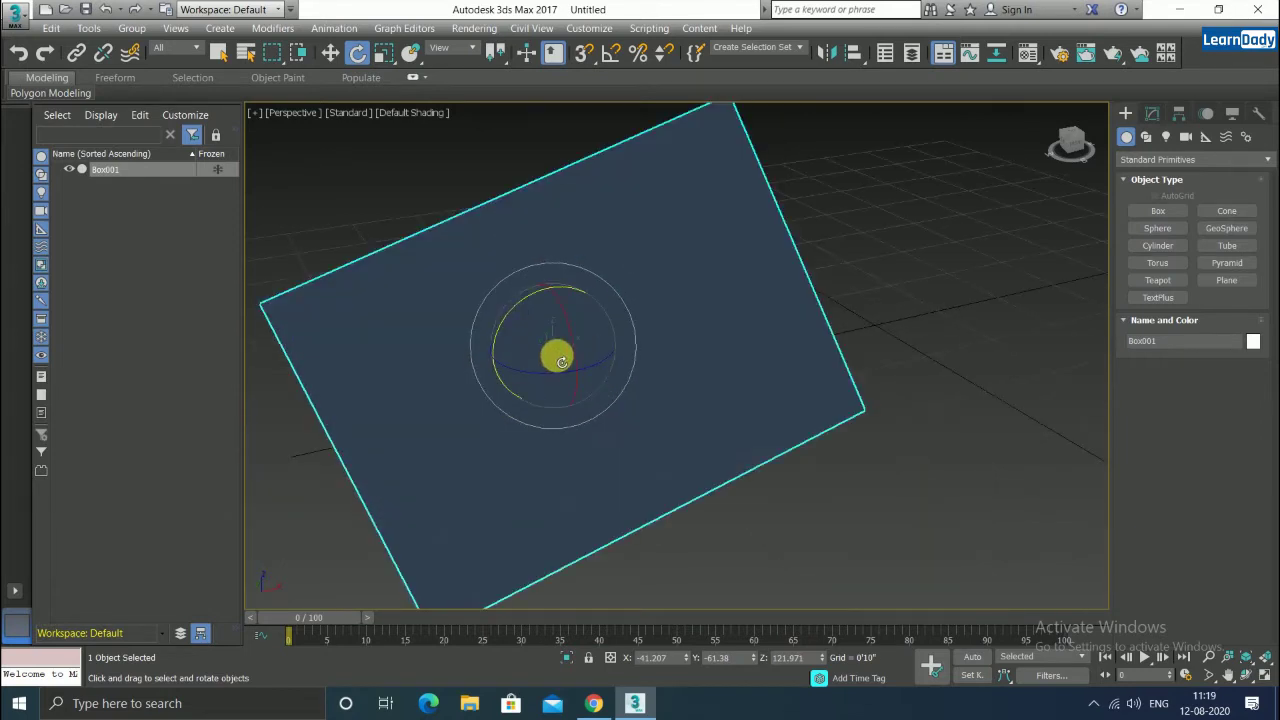
{"action": "scroll", "coordinate": [562, 362], "scroll_direction": "down", "scroll_amount": 5}
{"action": "mouse_move", "coordinate": [566, 486]}
{"action": "middle_mouse_down"}
{"action": "mouse_move", "coordinate": [615, 368]}
{"action": "mouse_move", "coordinate": [612, 387]}
{"action": "mouse_move", "coordinate": [689, 429]}
{"action": "mouse_move", "coordinate": [755, 321]}
{"action": "mouse_move", "coordinate": [654, 389]}
{"action": "mouse_move", "coordinate": [546, 389]}
{"action": "mouse_move", "coordinate": [571, 391]}
{"action": "middle_mouse_up"}
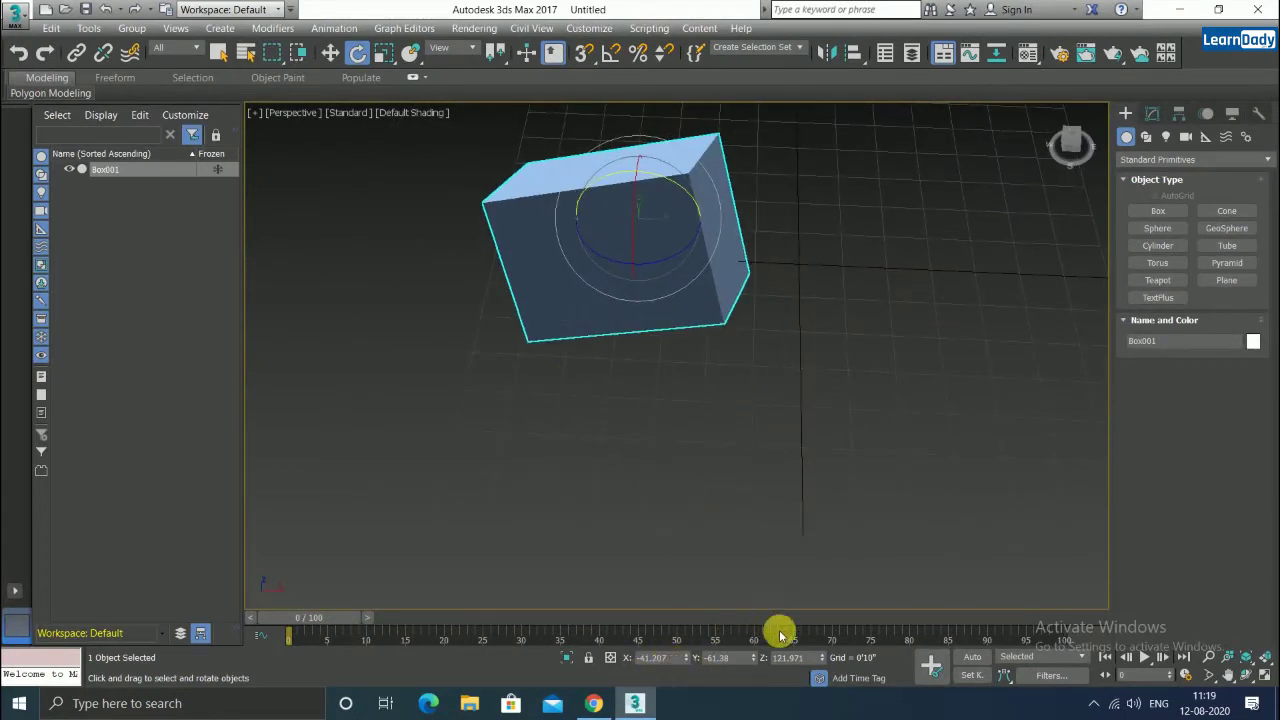
- Zero Box001's X, Y and Z rotation values so it stands upright again
{"action": "right_click", "coordinate": [686, 657]}
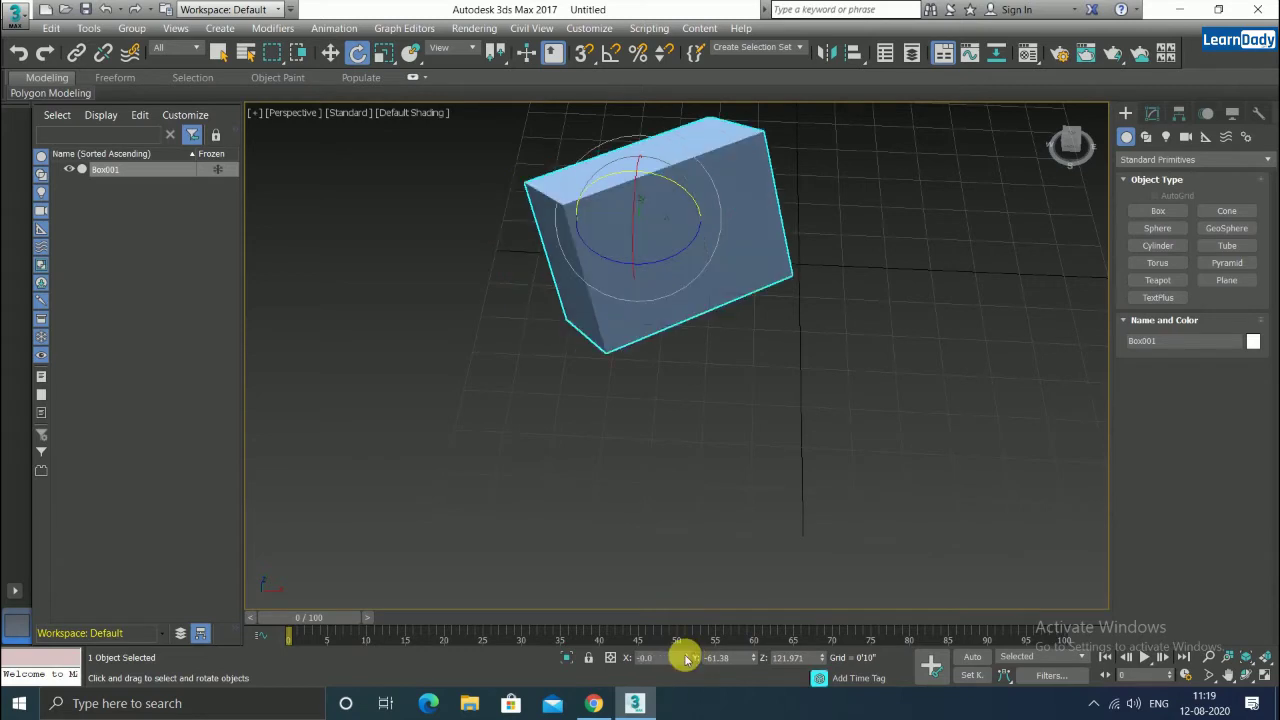
{"action": "right_click", "coordinate": [753, 658]}
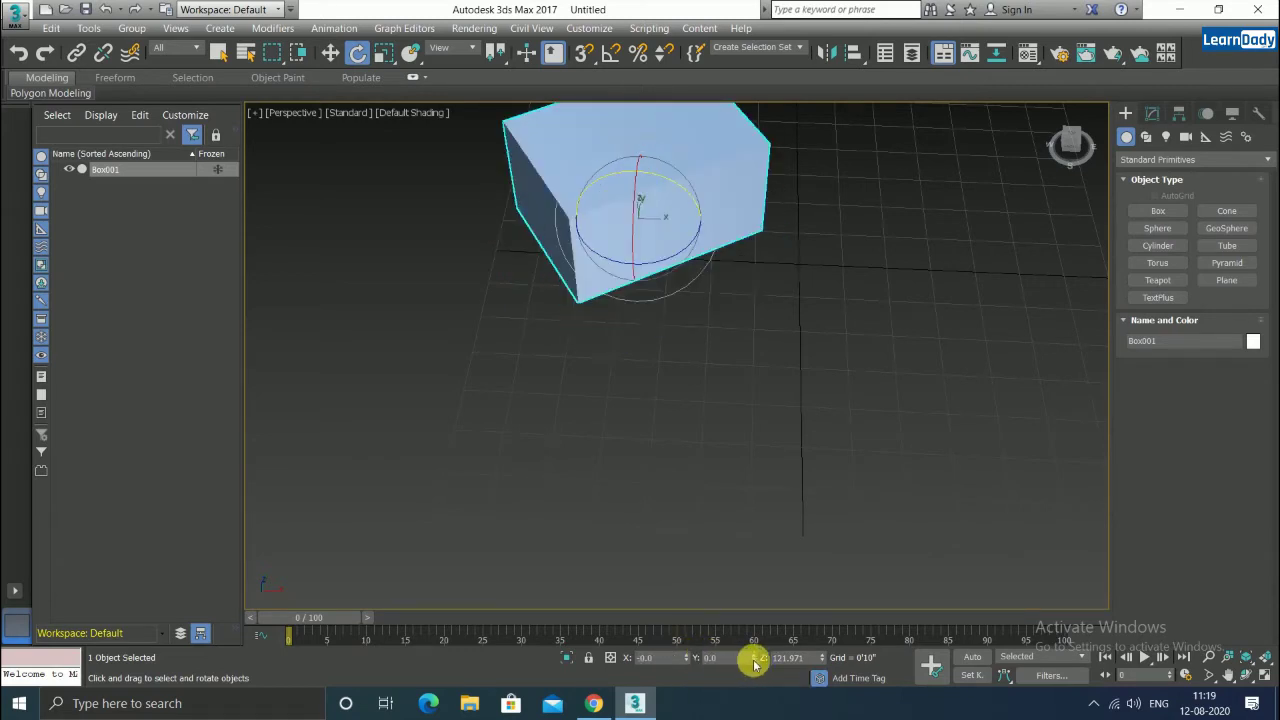
{"action": "right_click", "coordinate": [821, 658]}
{"action": "scroll", "coordinate": [731, 472], "scroll_direction": "down", "scroll_amount": 5}
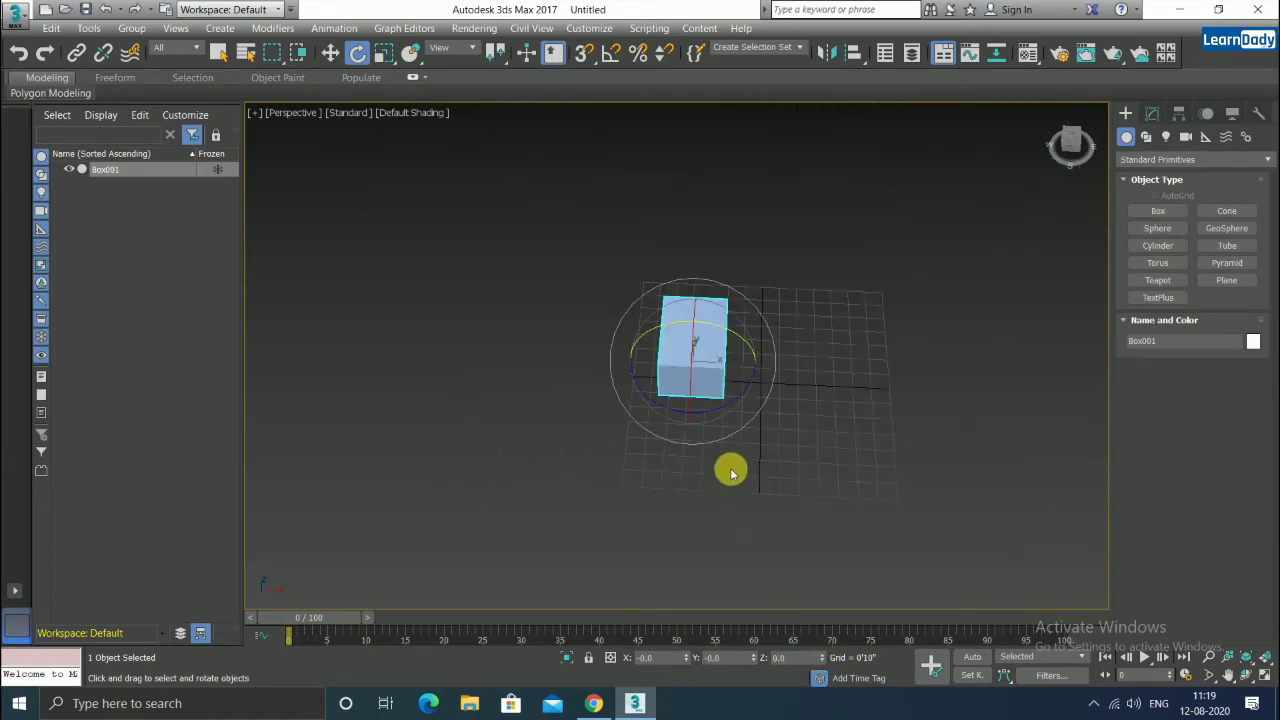
{"action": "mouse_move", "coordinate": [731, 472]}
{"action": "middle_mouse_down", "text": "alt"}
{"action": "mouse_move", "coordinate": [640, 460]}
{"action": "mouse_move", "coordinate": [537, 420]}
{"action": "mouse_move", "coordinate": [649, 411]}
{"action": "mouse_move", "coordinate": [697, 449]}
{"action": "mouse_move", "coordinate": [723, 451]}
{"action": "mouse_move", "coordinate": [846, 389]}
{"action": "mouse_move", "coordinate": [864, 404]}
{"action": "mouse_move", "coordinate": [777, 440]}
{"action": "middle_mouse_up", "text": "alt"}
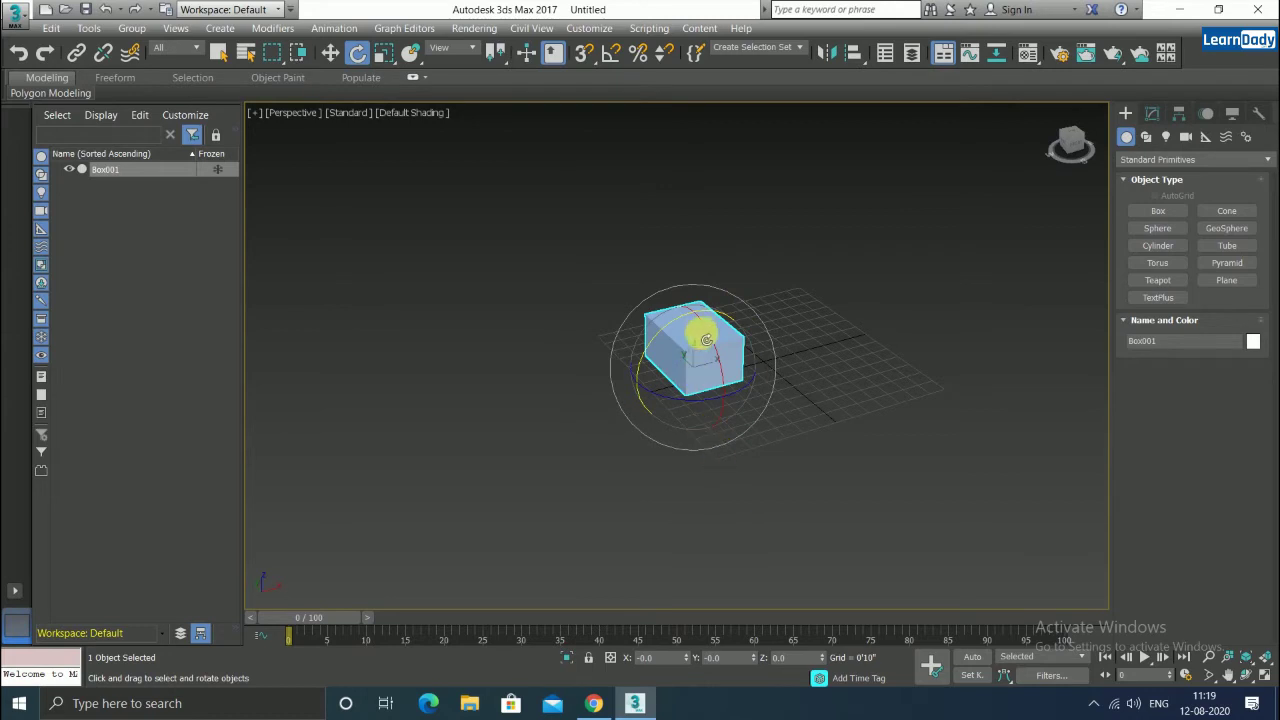
{"action": "scroll", "coordinate": [720, 435], "scroll_direction": "down", "scroll_amount": 2}
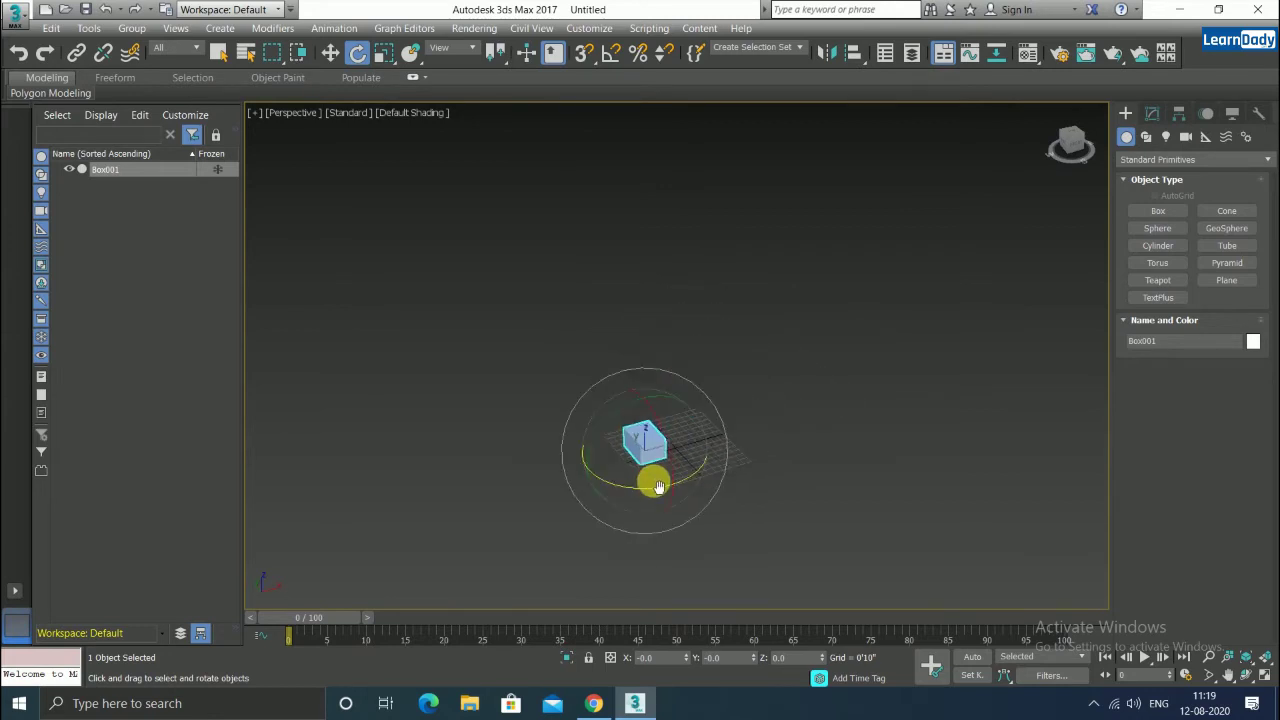
{"action": "scroll", "coordinate": [651, 451], "scroll_direction": "up", "scroll_amount": 2}
{"action": "scroll", "coordinate": [614, 484], "scroll_direction": "up", "scroll_amount": 4}
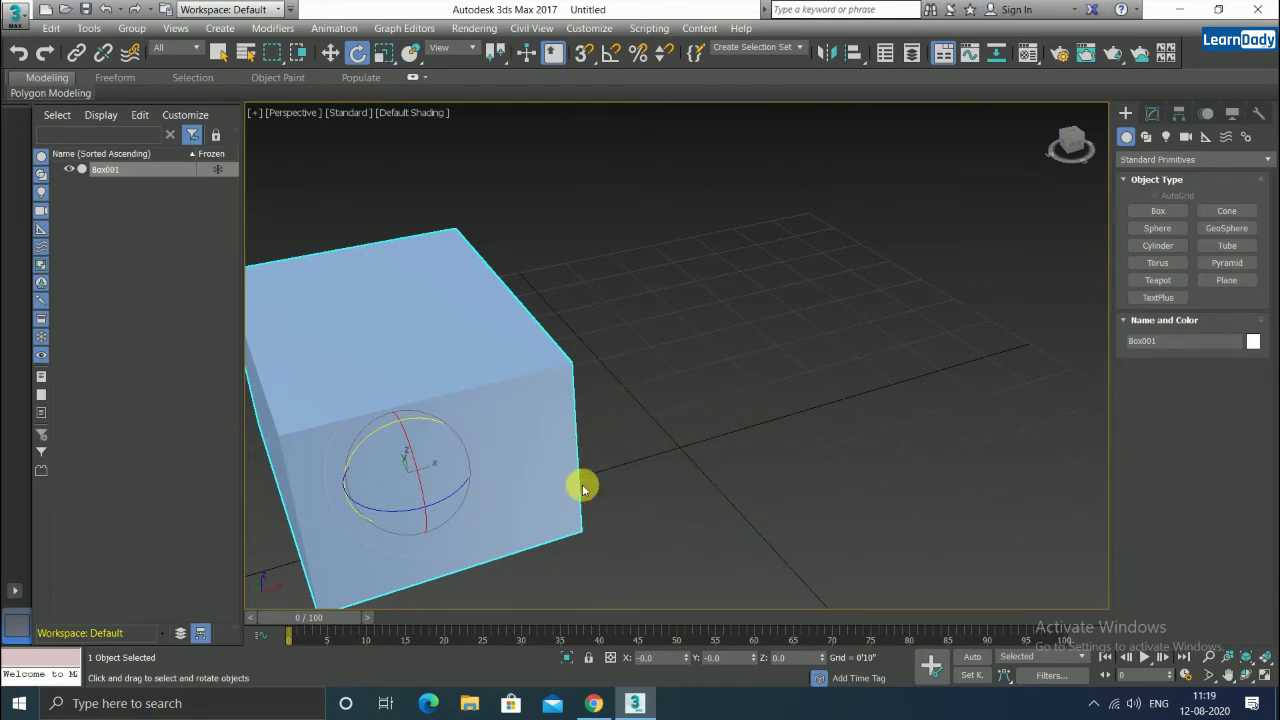
{"action": "scroll", "coordinate": [580, 554], "scroll_direction": "down", "scroll_amount": 2}
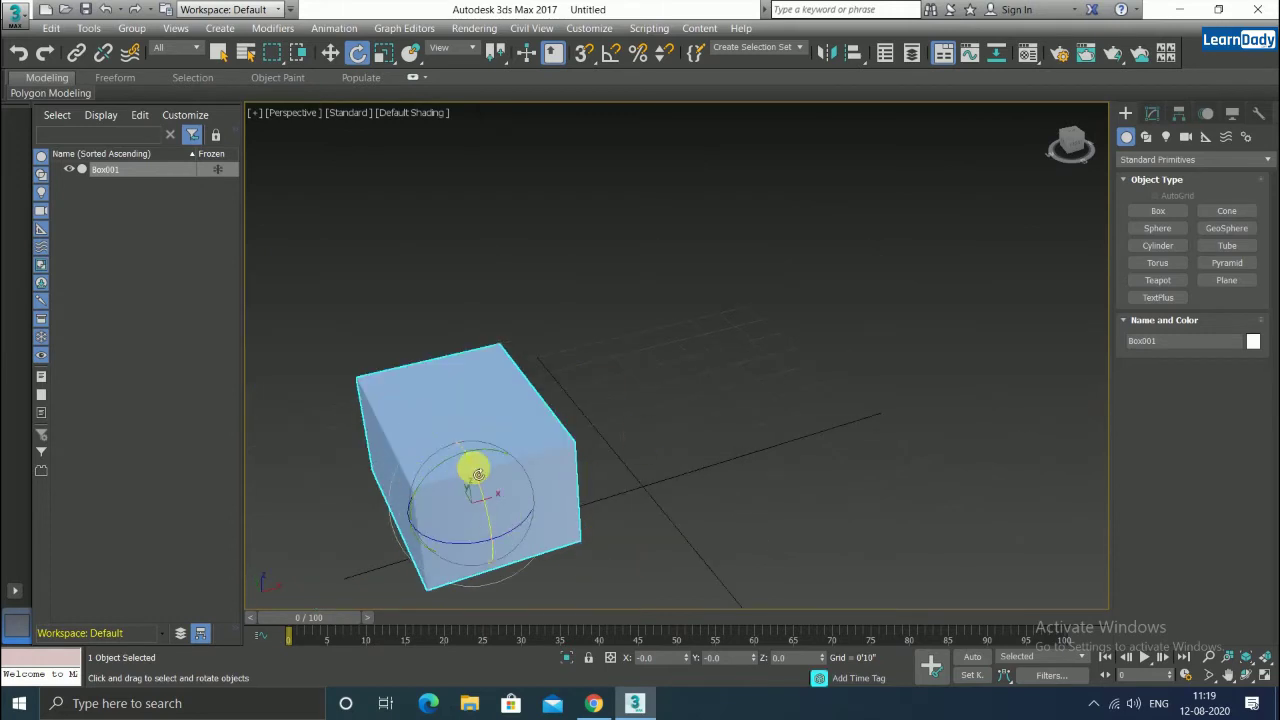
{"action": "middle_click_drag", "start_coordinate": [523, 466], "coordinate": [549, 386]}
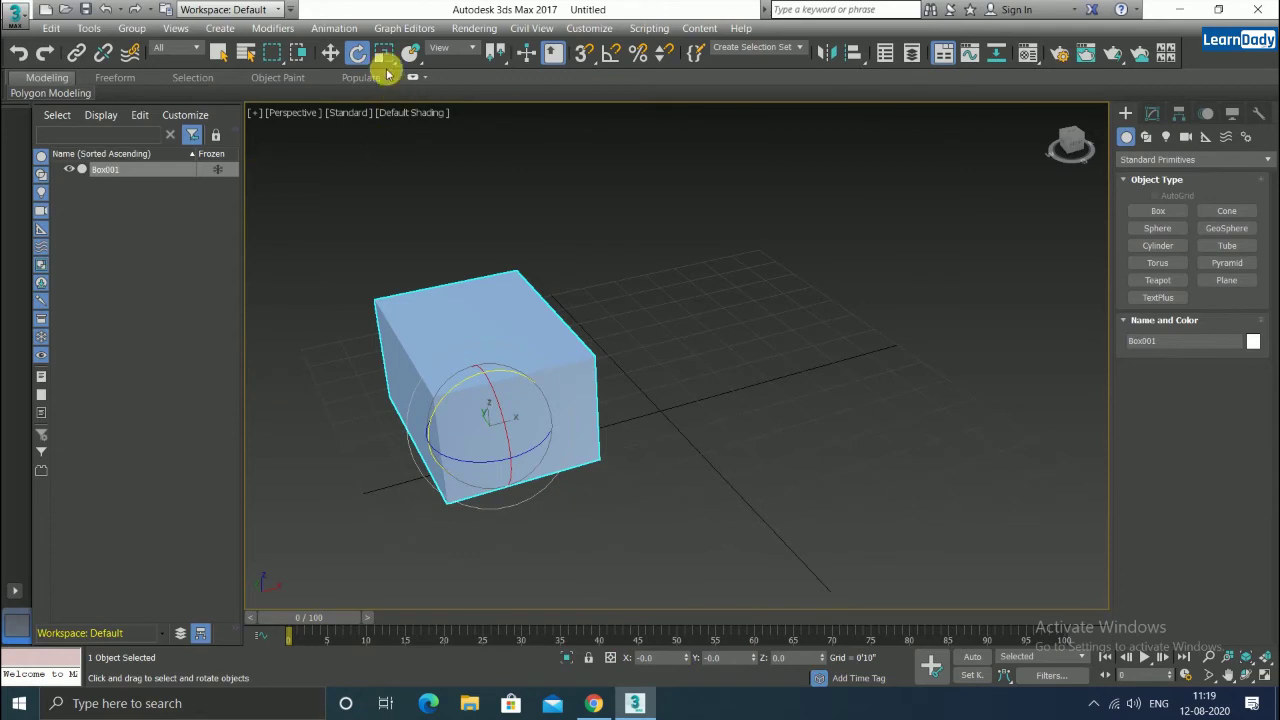
{"action": "left_click", "coordinate": [330, 52]}
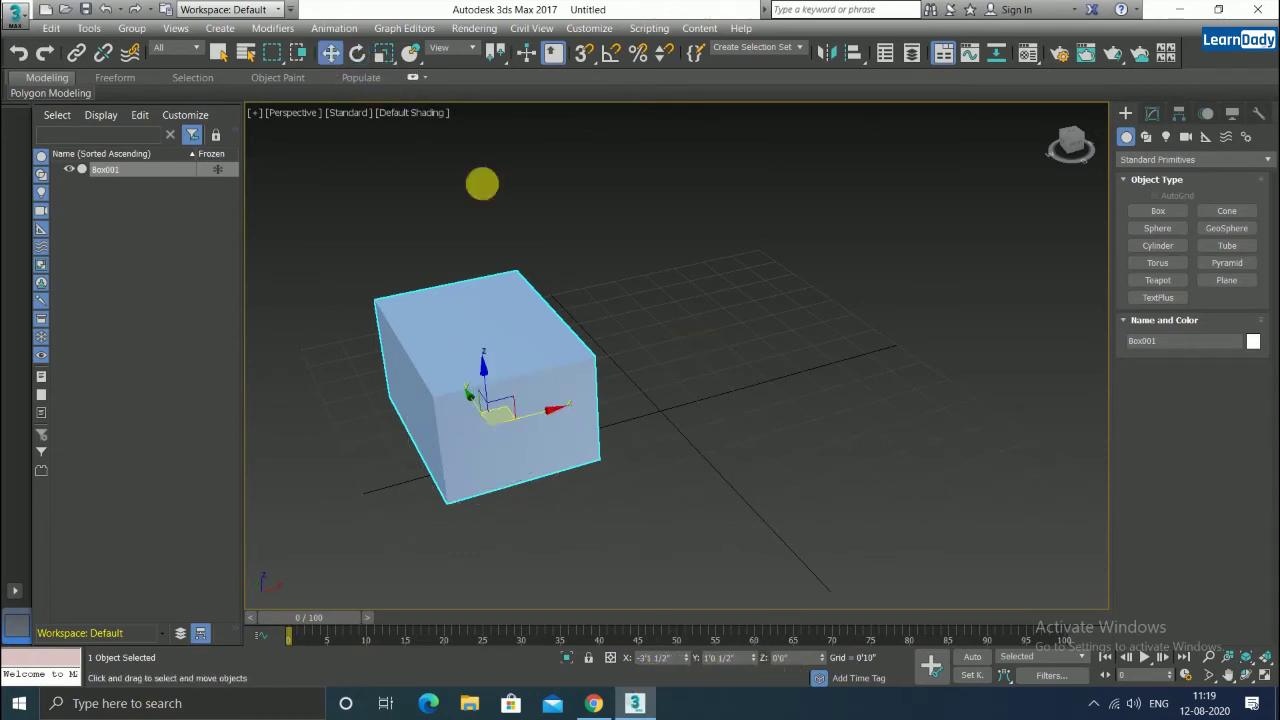
{"action": "left_click", "coordinate": [357, 52]}
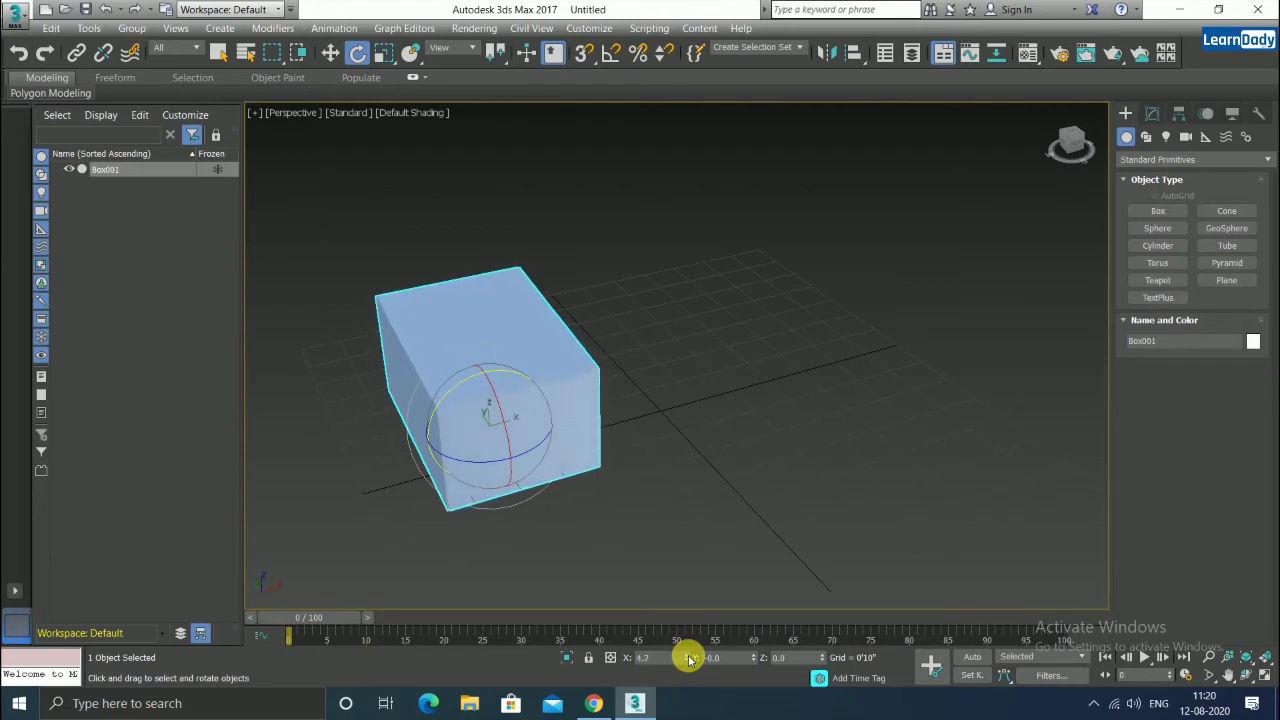
- Tilt Box001 using the rotation spinners and gizmo to about X -11.842, Y 14.46, Z -9.431
{"action": "mouse_move", "coordinate": [688, 658]}
{"action": "left_mouse_down"}
{"action": "mouse_move", "coordinate": [648, 258]}
{"action": "mouse_move", "coordinate": [684, 543]}
{"action": "left_mouse_up"}
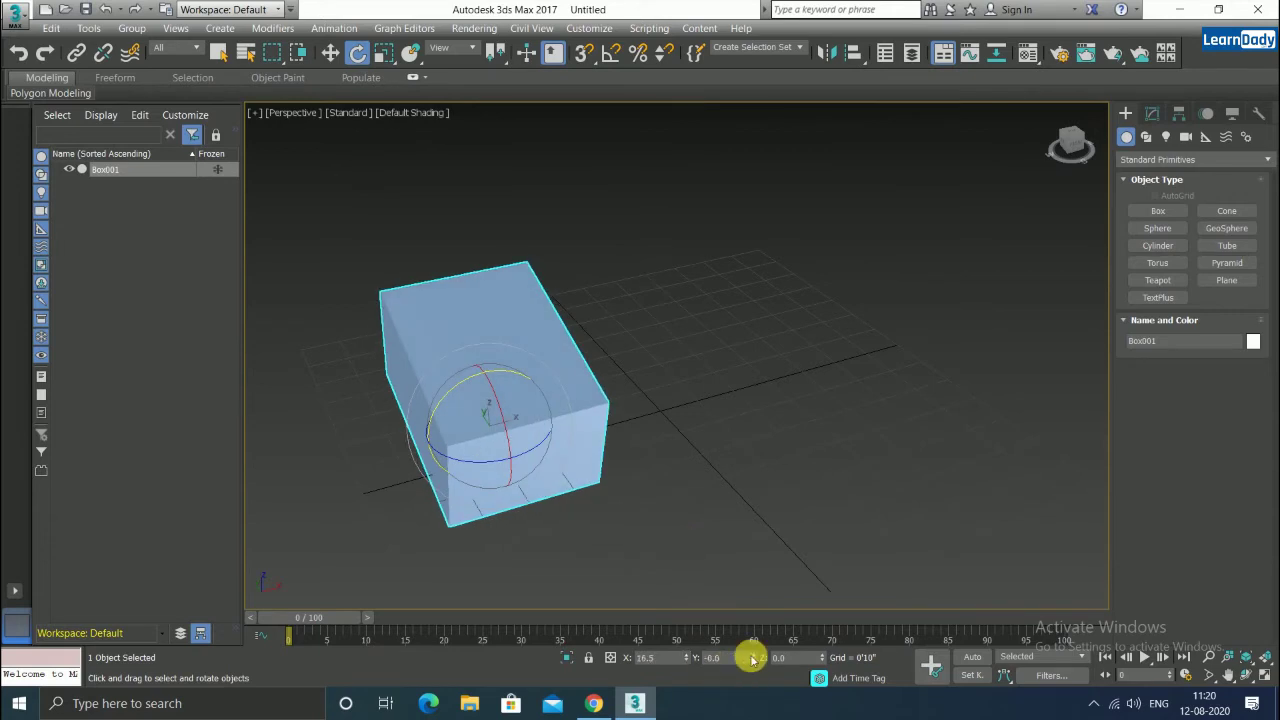
{"action": "mouse_move", "coordinate": [757, 657]}
{"action": "left_mouse_down"}
{"action": "mouse_move", "coordinate": [740, 457]}
{"action": "mouse_move", "coordinate": [771, 286]}
{"action": "mouse_move", "coordinate": [697, 429]}
{"action": "mouse_move", "coordinate": [657, 613]}
{"action": "mouse_move", "coordinate": [646, 40]}
{"action": "mouse_move", "coordinate": [726, 523]}
{"action": "left_mouse_up"}
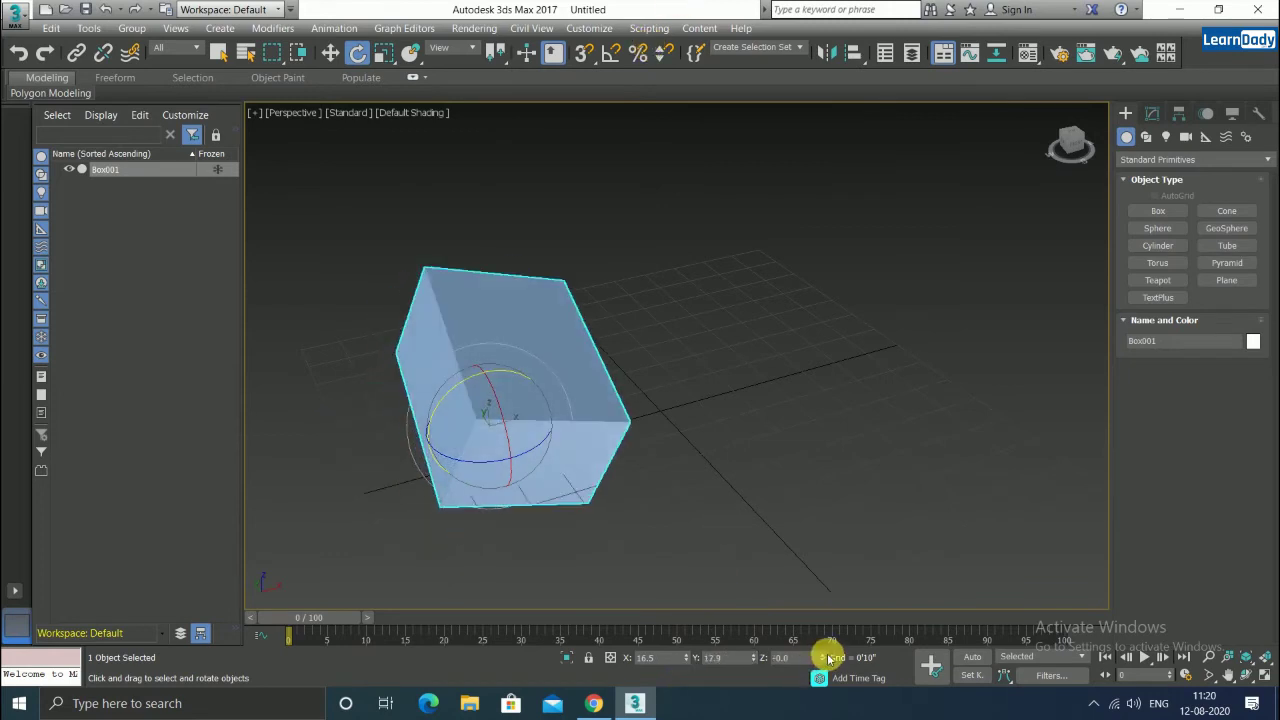
{"action": "mouse_move", "coordinate": [825, 658]}
{"action": "left_mouse_down"}
{"action": "mouse_move", "coordinate": [811, 523]}
{"action": "mouse_move", "coordinate": [826, 343]}
{"action": "mouse_move", "coordinate": [780, 574]}
{"action": "mouse_move", "coordinate": [849, 434]}
{"action": "mouse_move", "coordinate": [794, 574]}
{"action": "mouse_move", "coordinate": [395, 438]}
{"action": "left_mouse_up"}
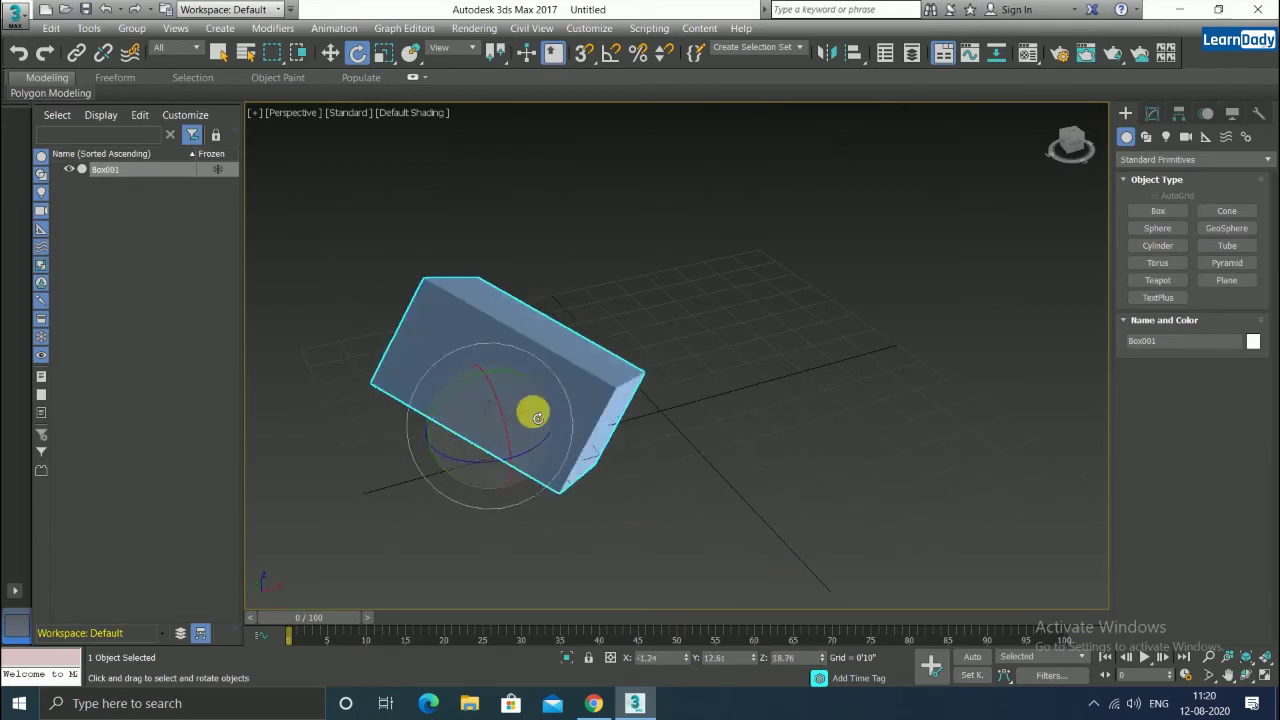
{"action": "mouse_move", "coordinate": [537, 416]}
{"action": "left_mouse_down"}
{"action": "mouse_move", "coordinate": [557, 400]}
{"action": "mouse_move", "coordinate": [477, 363]}
{"action": "mouse_move", "coordinate": [431, 383]}
{"action": "mouse_move", "coordinate": [414, 410]}
{"action": "mouse_move", "coordinate": [494, 534]}
{"action": "mouse_move", "coordinate": [566, 514]}
{"action": "mouse_move", "coordinate": [554, 469]}
{"action": "mouse_move", "coordinate": [460, 466]}
{"action": "mouse_move", "coordinate": [503, 526]}
{"action": "mouse_move", "coordinate": [560, 517]}
{"action": "mouse_move", "coordinate": [563, 452]}
{"action": "mouse_move", "coordinate": [474, 434]}
{"action": "mouse_move", "coordinate": [458, 449]}
{"action": "mouse_move", "coordinate": [491, 386]}
{"action": "mouse_move", "coordinate": [474, 363]}
{"action": "mouse_move", "coordinate": [420, 349]}
{"action": "mouse_move", "coordinate": [366, 406]}
{"action": "mouse_move", "coordinate": [451, 466]}
{"action": "mouse_move", "coordinate": [521, 453]}
{"action": "left_mouse_up"}
{"action": "mouse_move", "coordinate": [477, 391]}
{"action": "left_mouse_down"}
{"action": "mouse_move", "coordinate": [400, 386]}
{"action": "mouse_move", "coordinate": [429, 506]}
{"action": "mouse_move", "coordinate": [486, 526]}
{"action": "mouse_move", "coordinate": [514, 476]}
{"action": "mouse_move", "coordinate": [460, 434]}
{"action": "mouse_move", "coordinate": [453, 445]}
{"action": "left_mouse_up"}
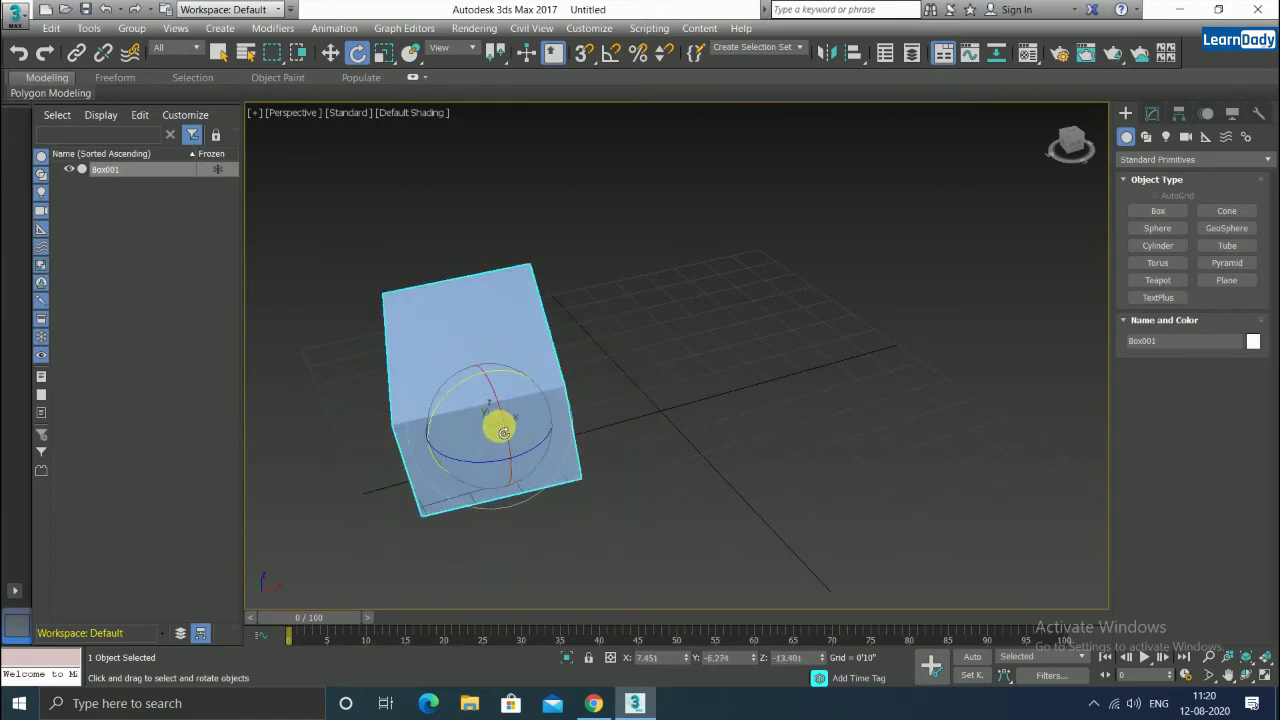
{"action": "mouse_move", "coordinate": [446, 404]}
{"action": "left_mouse_down"}
{"action": "mouse_move", "coordinate": [420, 423]}
{"action": "mouse_move", "coordinate": [493, 397]}
{"action": "left_mouse_up"}
{"action": "mouse_move", "coordinate": [554, 403]}
{"action": "left_mouse_down"}
{"action": "mouse_move", "coordinate": [522, 387]}
{"action": "mouse_move", "coordinate": [405, 455]}
{"action": "mouse_move", "coordinate": [469, 503]}
{"action": "mouse_move", "coordinate": [546, 486]}
{"action": "mouse_move", "coordinate": [543, 406]}
{"action": "mouse_move", "coordinate": [471, 423]}
{"action": "left_mouse_up"}
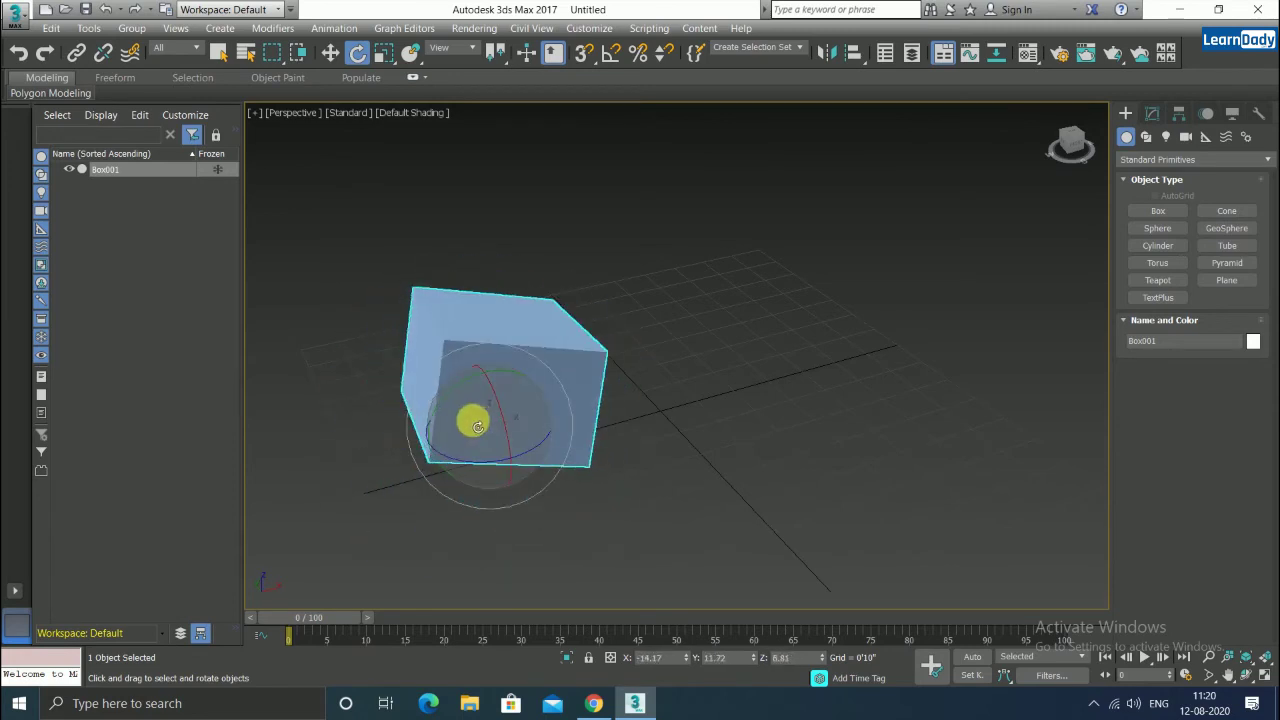
- Create Cylinder001 with radius 1'1 1/2" and height 3'8" to the right of the box
{"action": "left_click", "coordinate": [1179, 245]}
{"action": "mouse_move", "coordinate": [762, 342]}
{"action": "left_mouse_down"}
{"action": "mouse_move", "coordinate": [800, 363]}
{"action": "mouse_move", "coordinate": [800, 337]}
{"action": "left_mouse_up"}
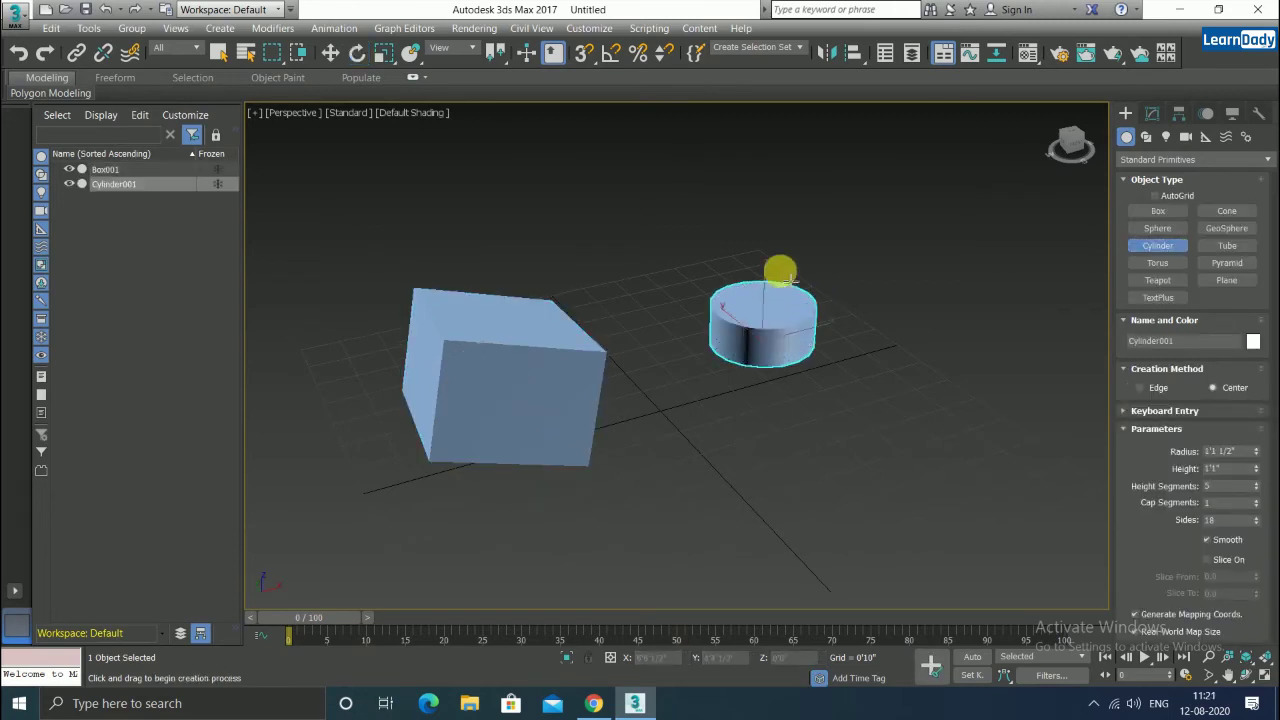
{"action": "left_click", "coordinate": [794, 166]}
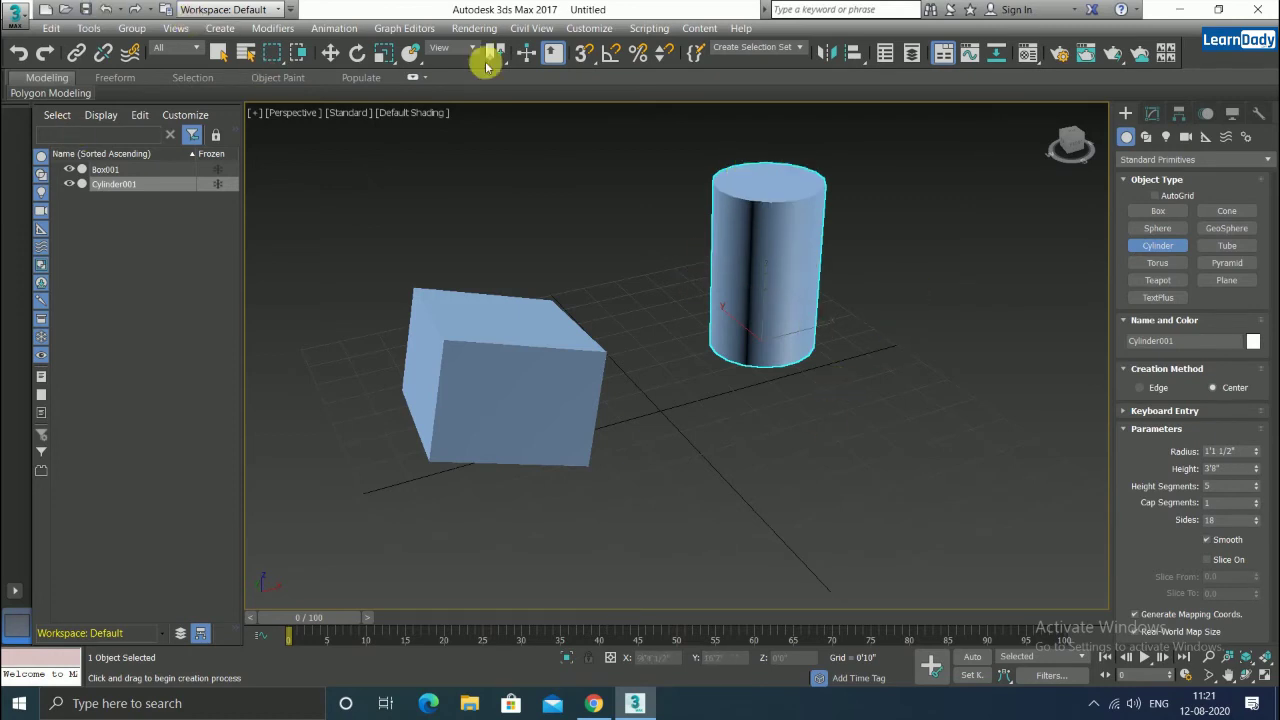
{"action": "left_click", "coordinate": [357, 53]}
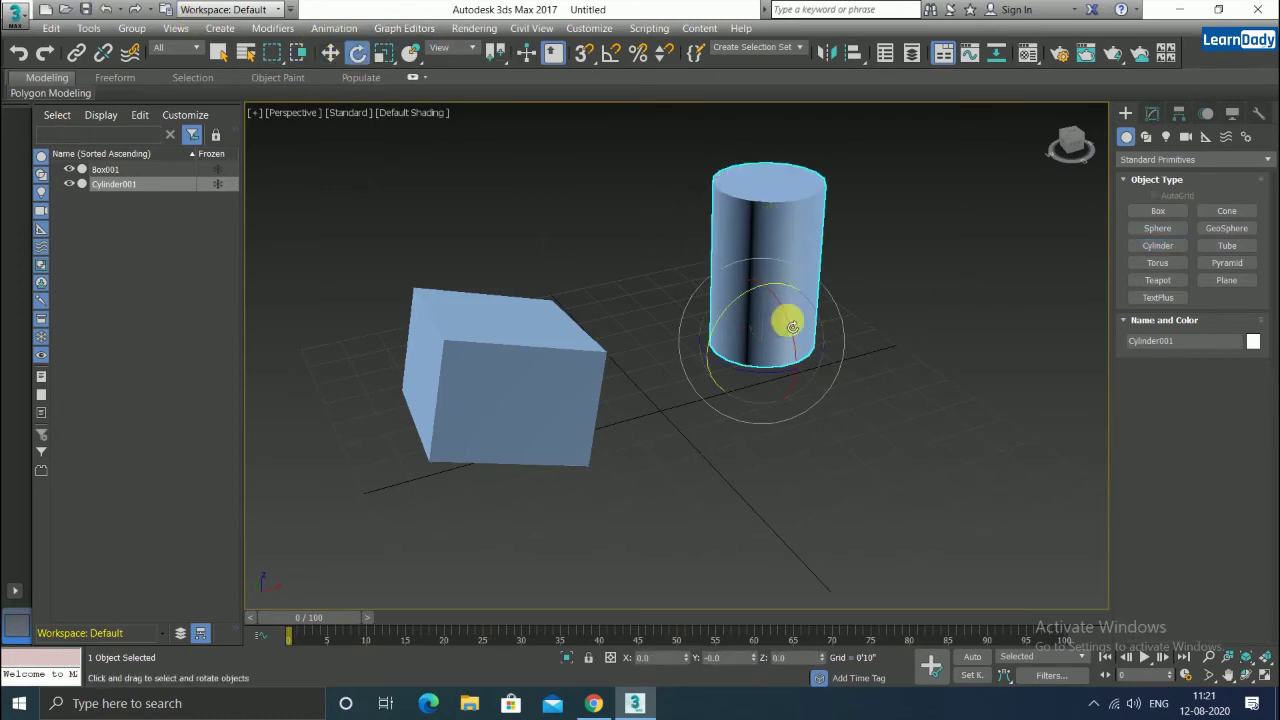
- Tilt Cylinder001 with the rotate gizmo, then zero its Z, Y and X rotation
{"action": "mouse_move", "coordinate": [729, 317]}
{"action": "left_mouse_down"}
{"action": "mouse_move", "coordinate": [740, 347]}
{"action": "mouse_move", "coordinate": [785, 331]}
{"action": "mouse_move", "coordinate": [694, 266]}
{"action": "mouse_move", "coordinate": [731, 362]}
{"action": "mouse_move", "coordinate": [869, 326]}
{"action": "left_mouse_up"}
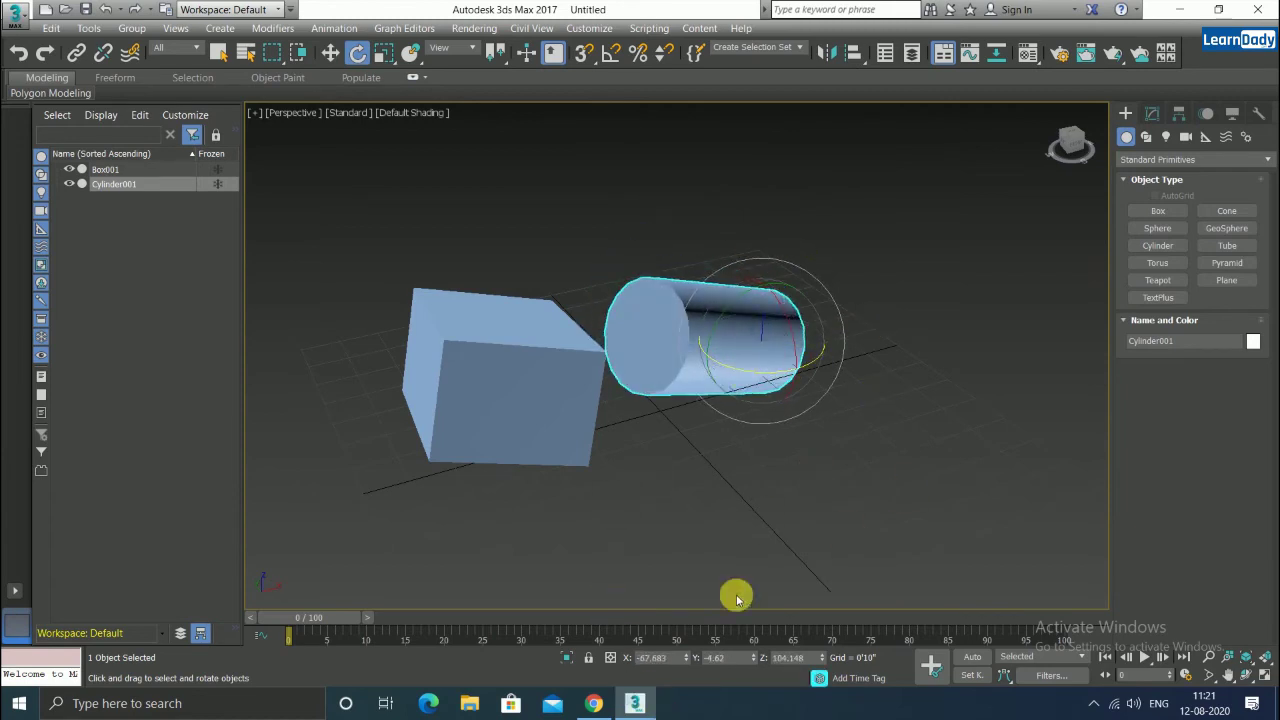
{"action": "right_click", "coordinate": [820, 656]}
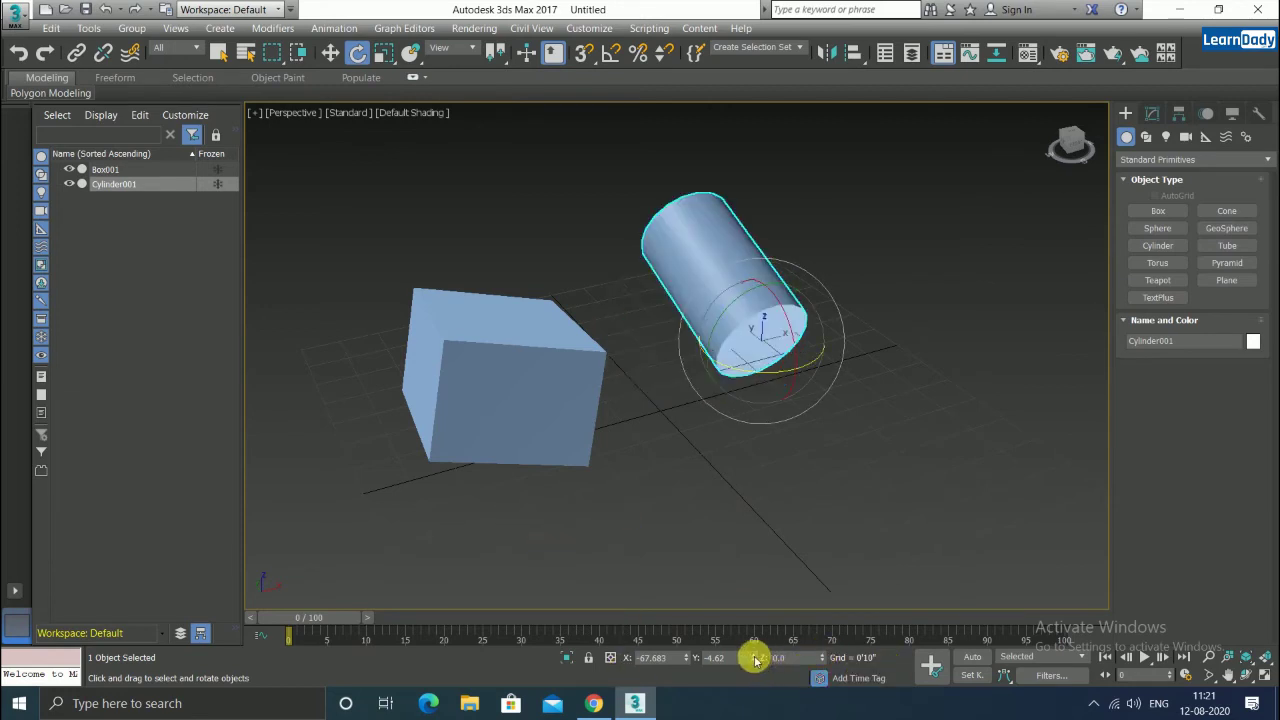
{"action": "right_click", "coordinate": [755, 658]}
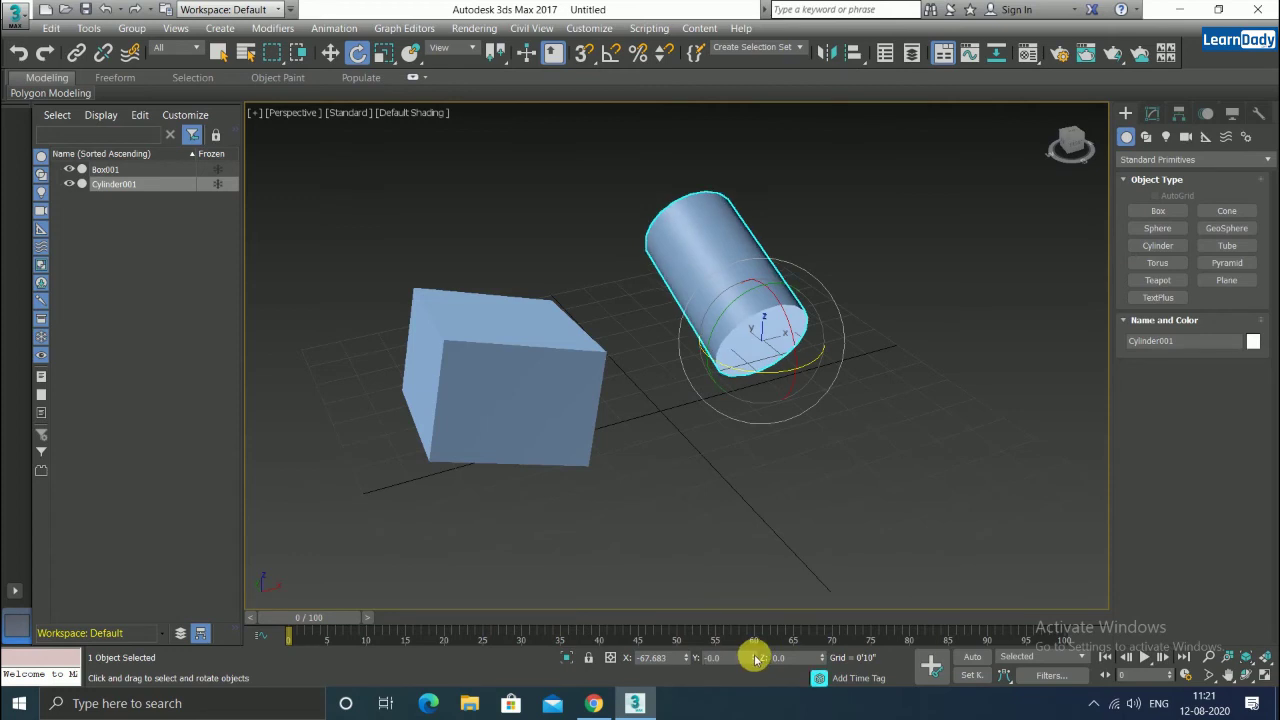
{"action": "right_click", "coordinate": [687, 658]}
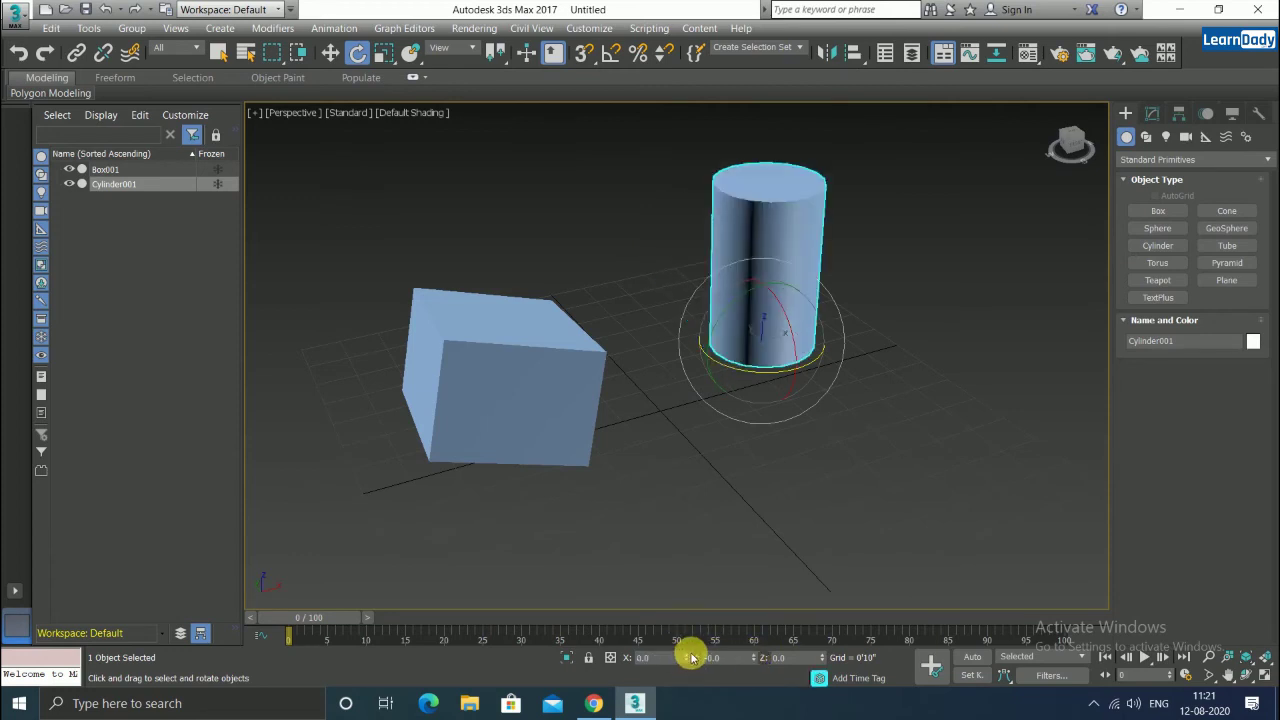
- Select Box001 and zero its X, Y and Z rotation
{"action": "left_click", "coordinate": [475, 355]}
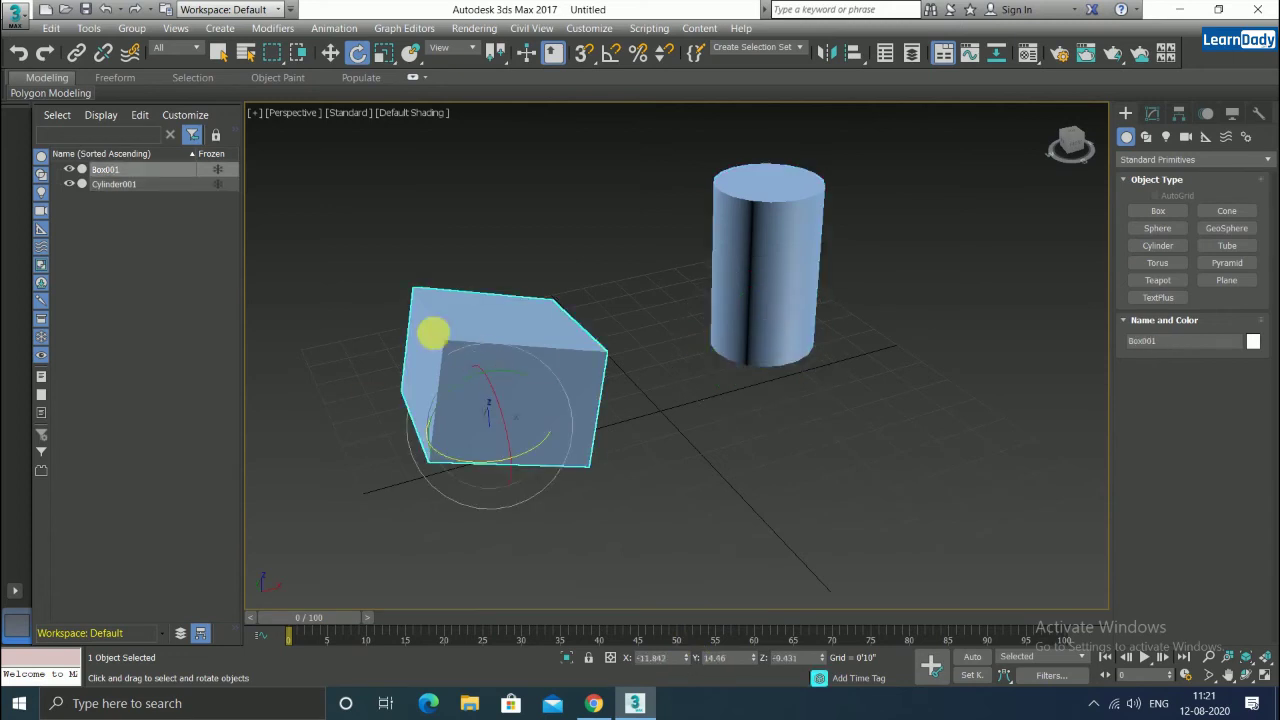
{"action": "right_click", "coordinate": [686, 659]}
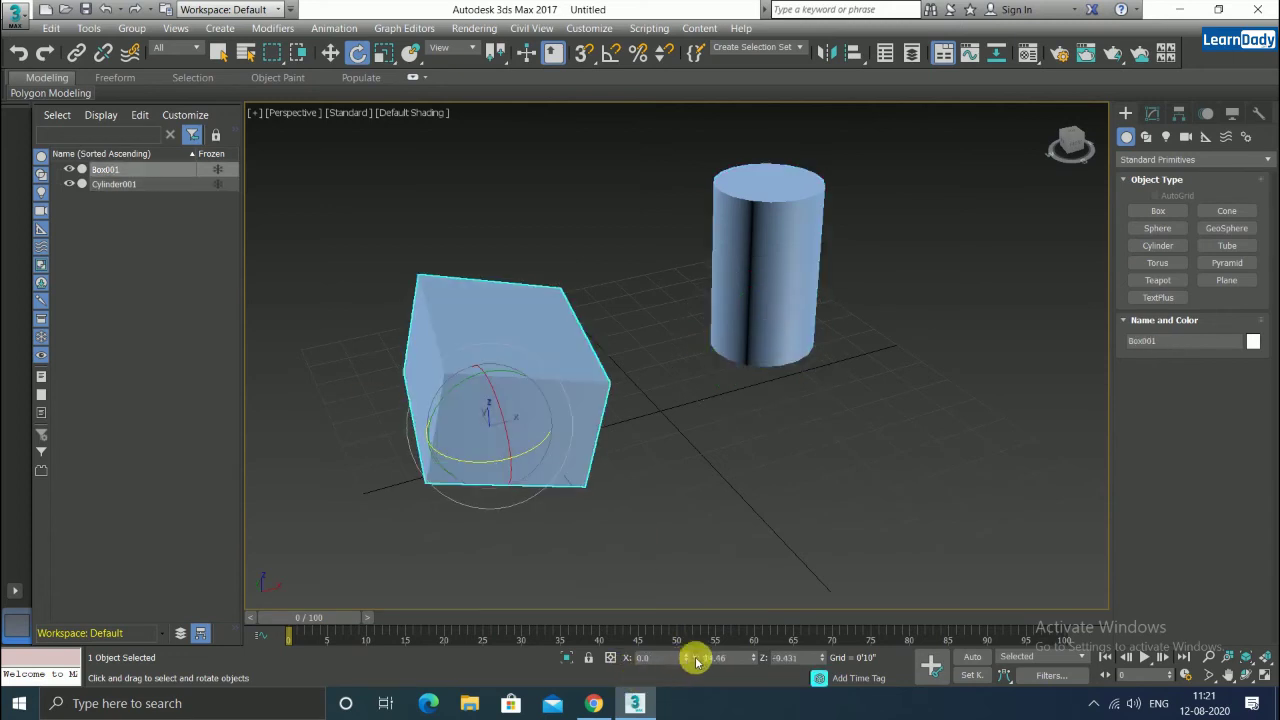
{"action": "right_click", "coordinate": [754, 658]}
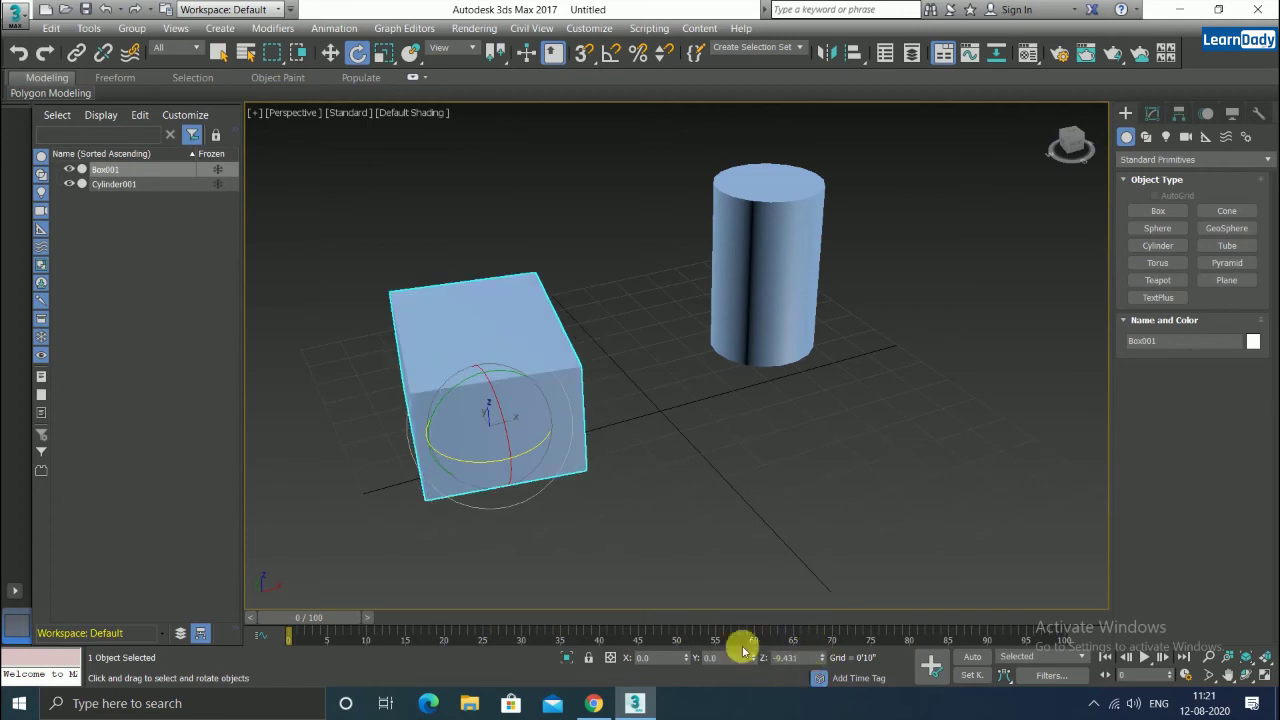
{"action": "scroll", "coordinate": [455, 385], "scroll_direction": "down", "scroll_amount": 5}
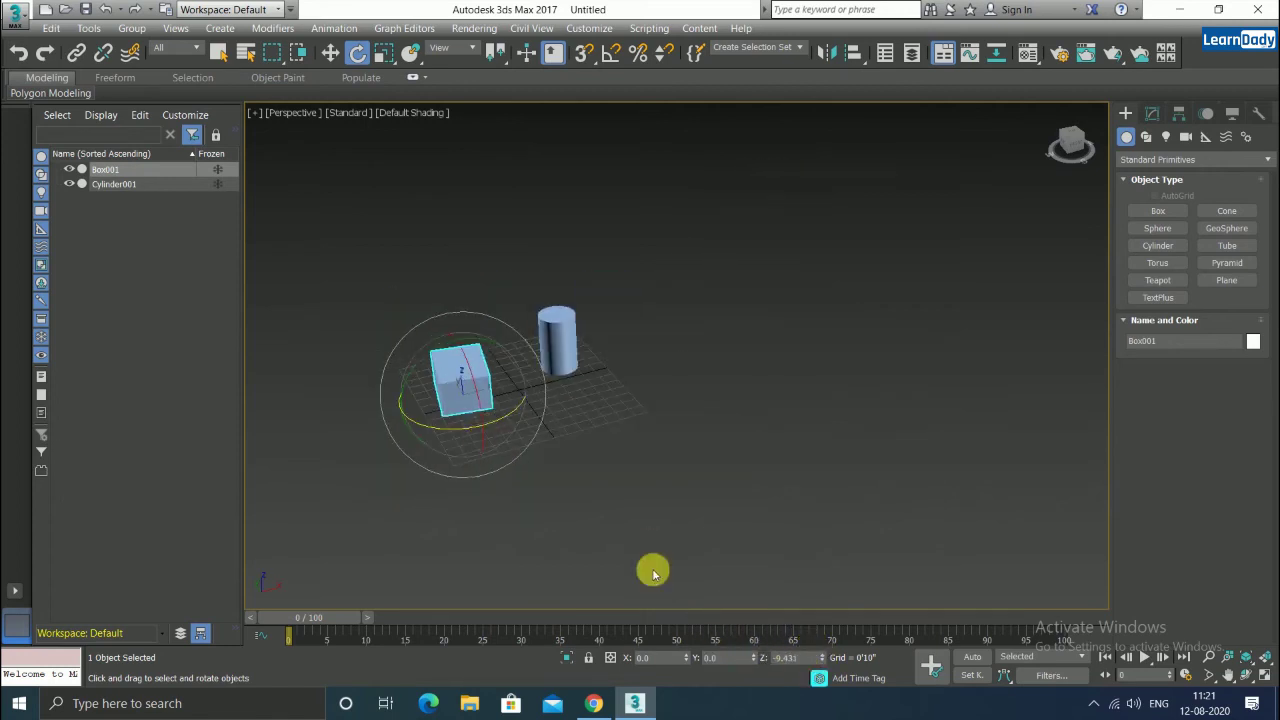
{"action": "right_click", "coordinate": [822, 658]}
- Zoom and pan so the upright box and cylinder sit higher in the viewport
{"action": "scroll", "coordinate": [457, 466], "scroll_direction": "up", "scroll_amount": 5}
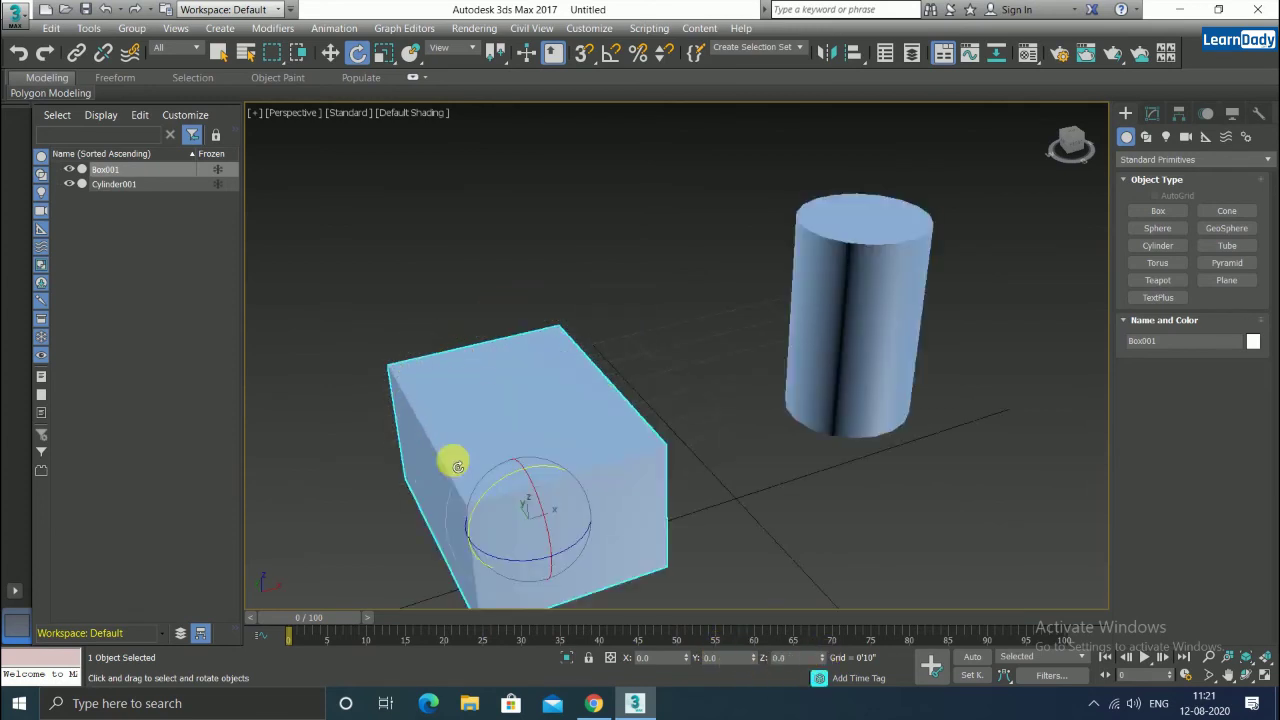
{"action": "scroll", "coordinate": [479, 513], "scroll_direction": "down", "scroll_amount": 3}
{"action": "scroll", "coordinate": [479, 513], "scroll_direction": "down", "scroll_amount": 2}
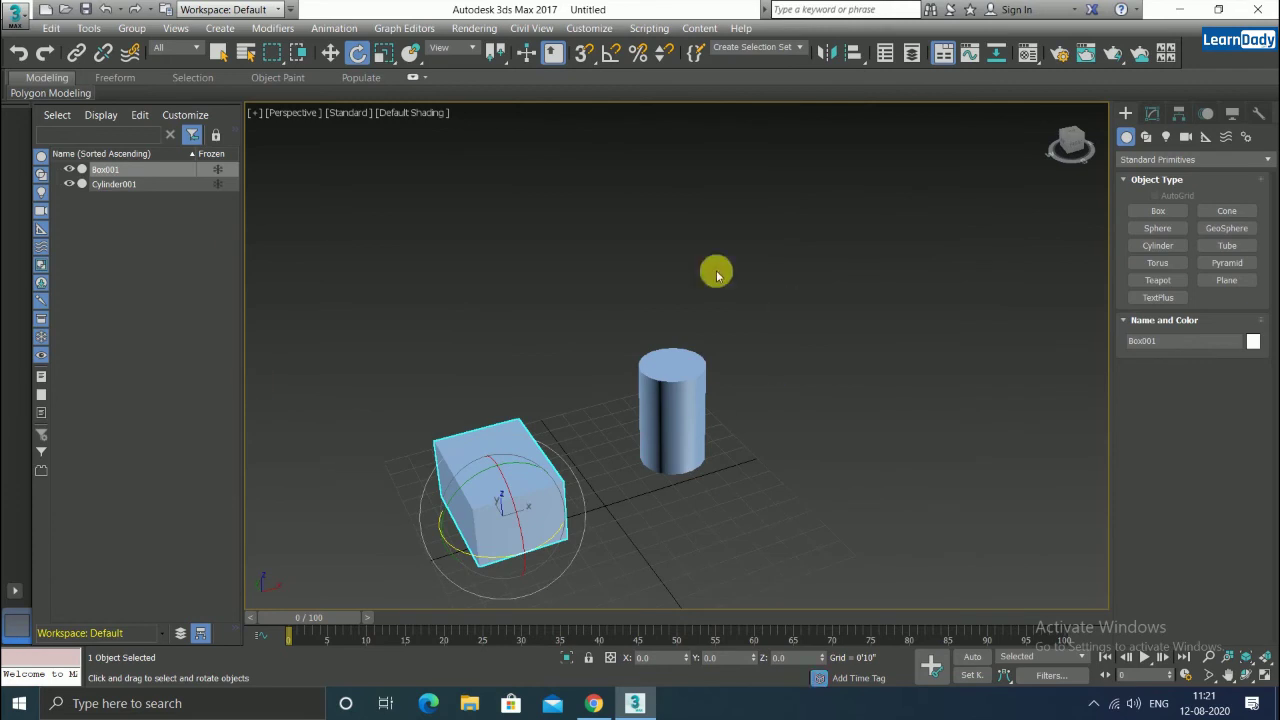
{"action": "middle_click_drag", "start_coordinate": [505, 485], "coordinate": [513, 345]}
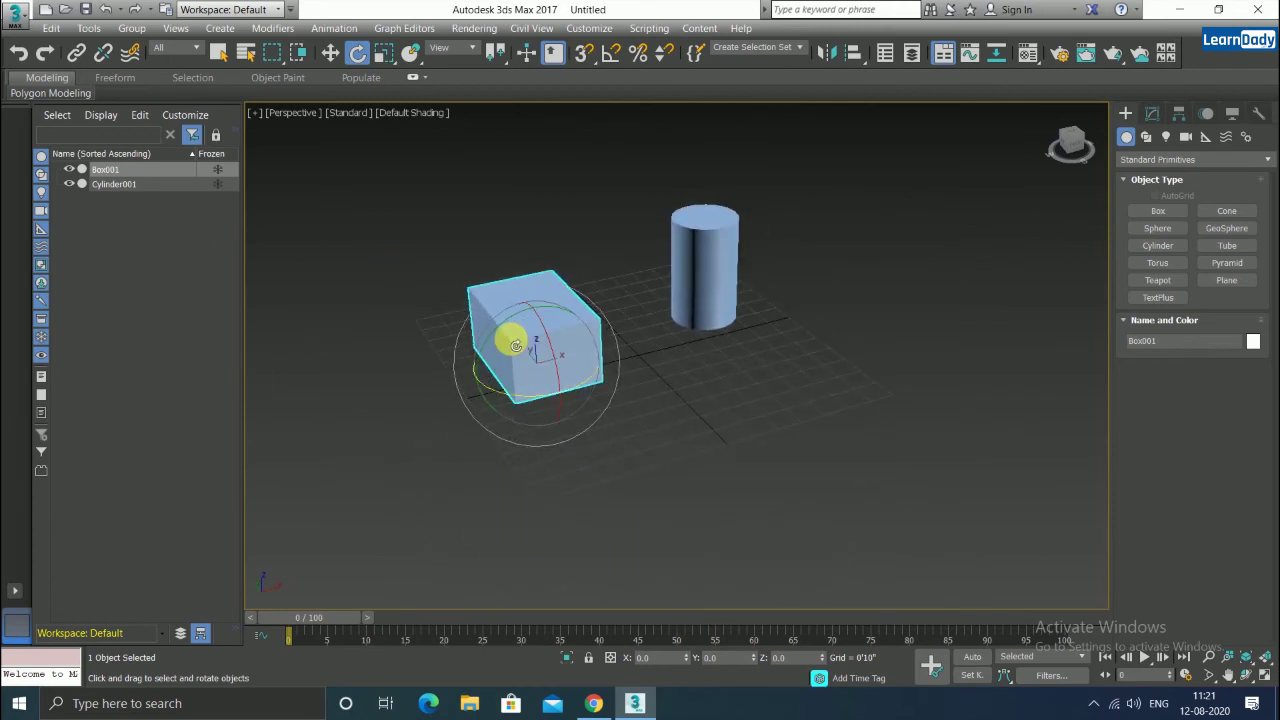
{"action": "scroll", "coordinate": [513, 345], "scroll_direction": "up", "scroll_amount": 5}
{"action": "scroll", "coordinate": [505, 340], "scroll_direction": "down", "scroll_amount": 8}
{"action": "scroll", "coordinate": [558, 293], "scroll_direction": "up", "scroll_amount": 5}
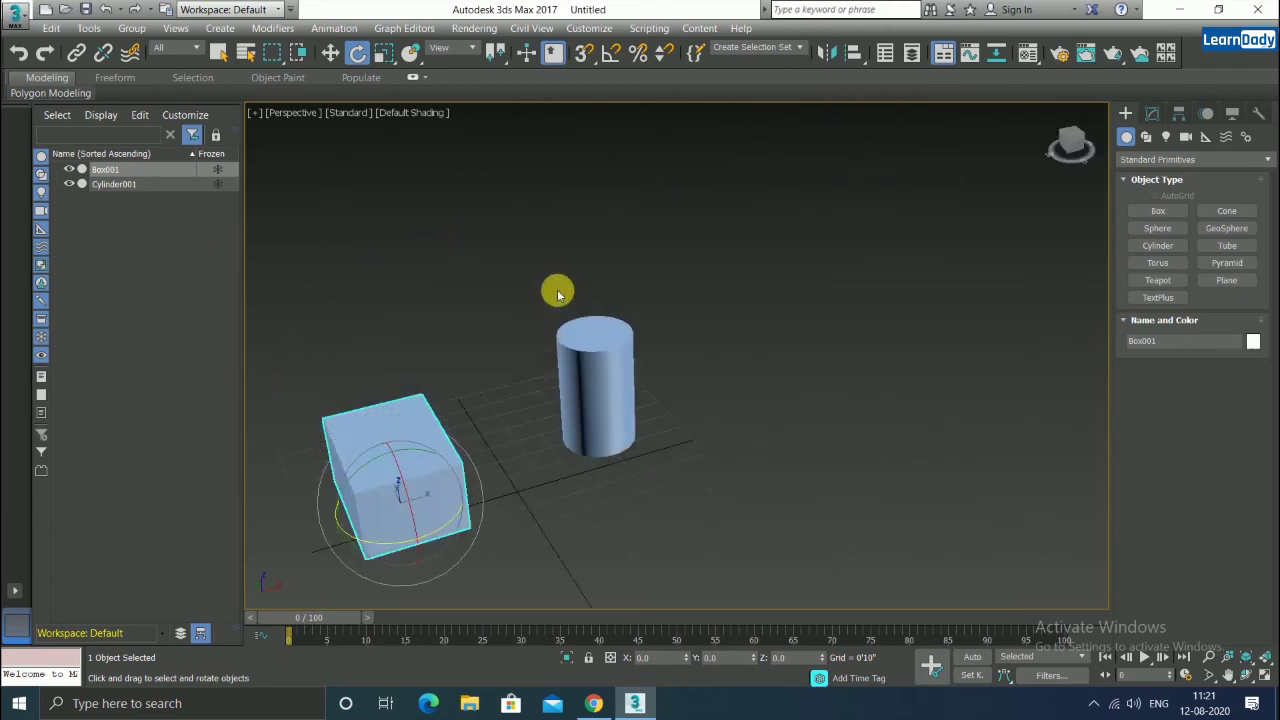
{"action": "scroll", "coordinate": [600, 400], "scroll_direction": "up", "scroll_amount": 4}
{"action": "scroll", "coordinate": [590, 450], "scroll_direction": "down", "scroll_amount": 6}
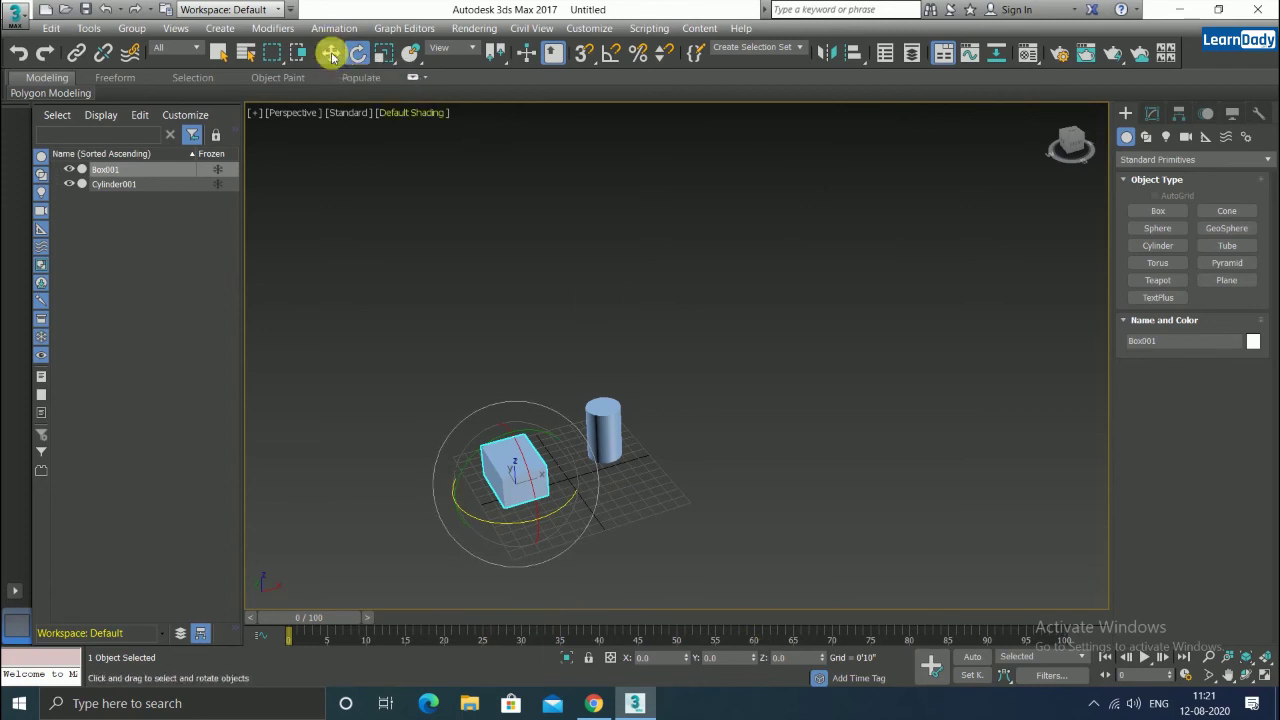
- Move Box001 to X 0'0", Y 0'0" against the cylinder, then deselect it
{"action": "left_click", "coordinate": [331, 52]}
{"action": "left_click", "coordinate": [357, 52]}
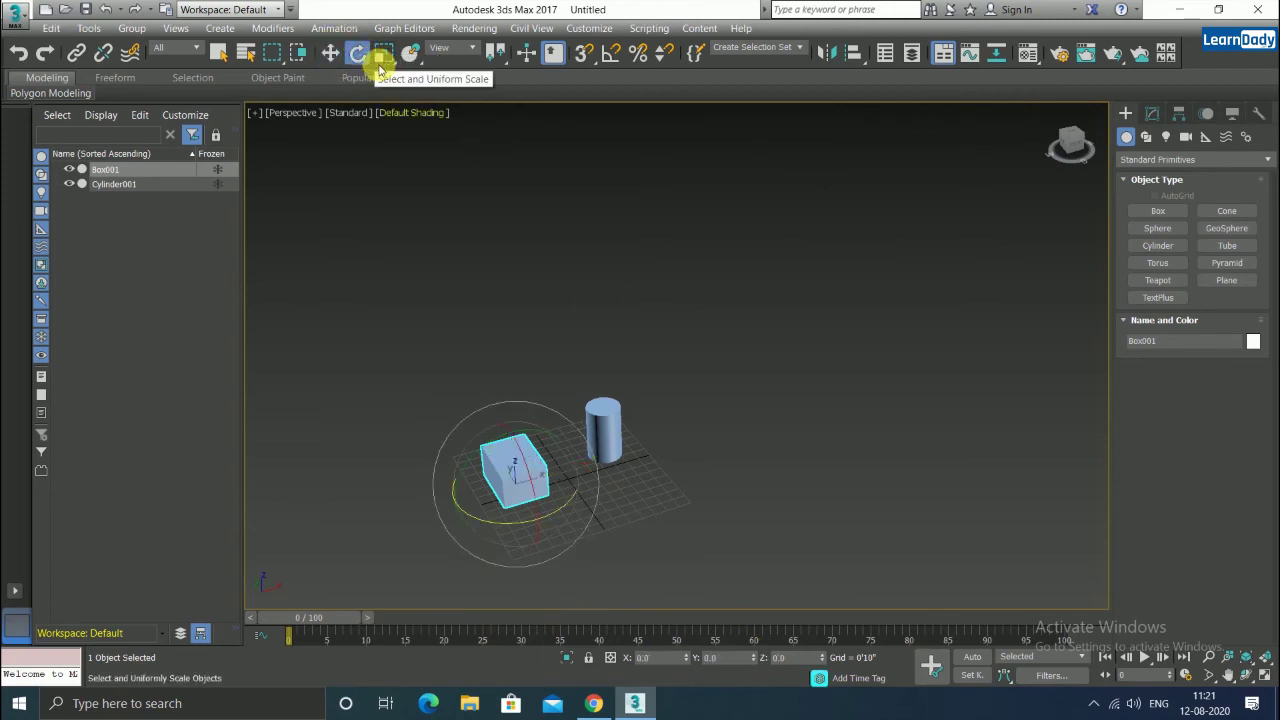
{"action": "left_click", "coordinate": [331, 52]}
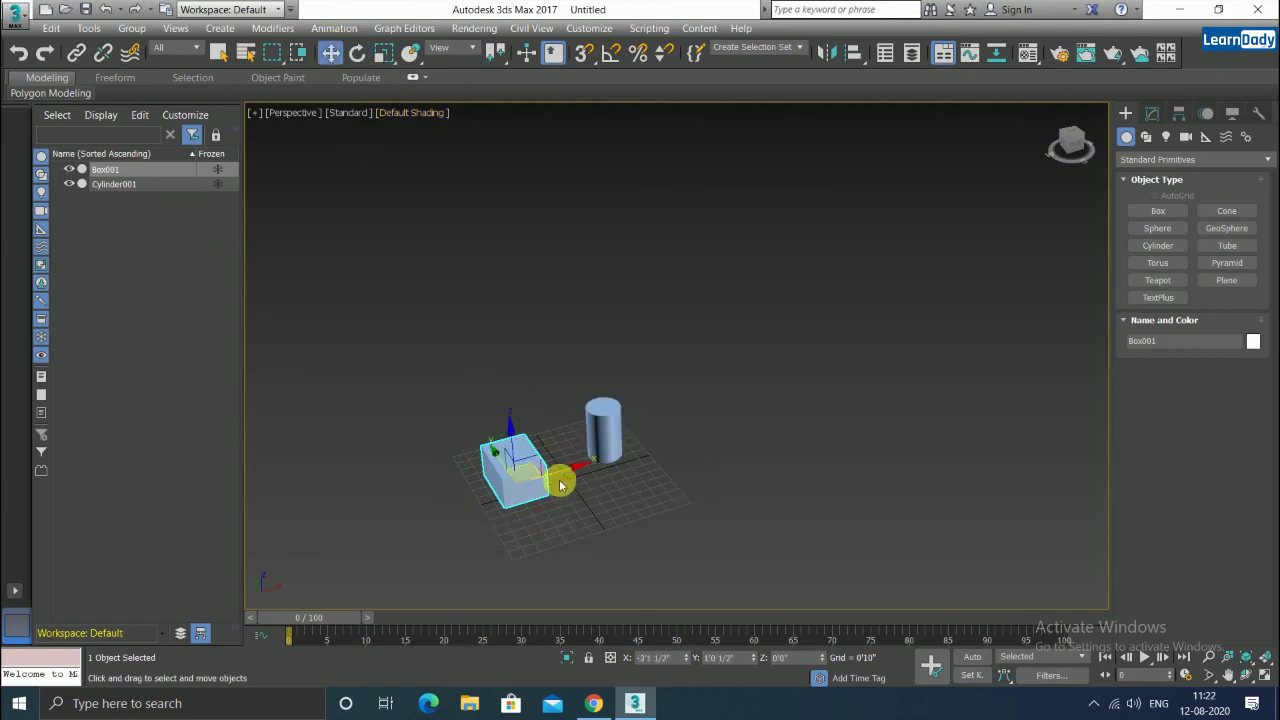
{"action": "left_click_drag", "start_coordinate": [565, 476], "coordinate": [550, 478]}
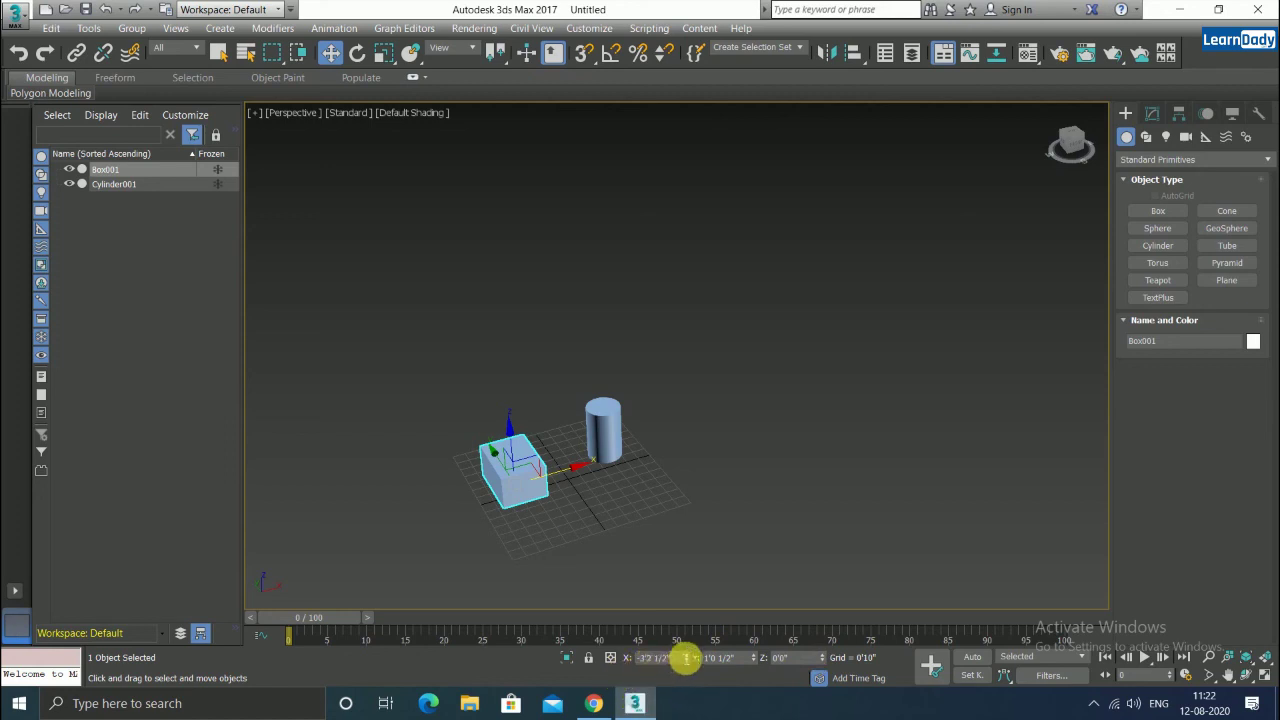
{"action": "right_click", "coordinate": [684, 657]}
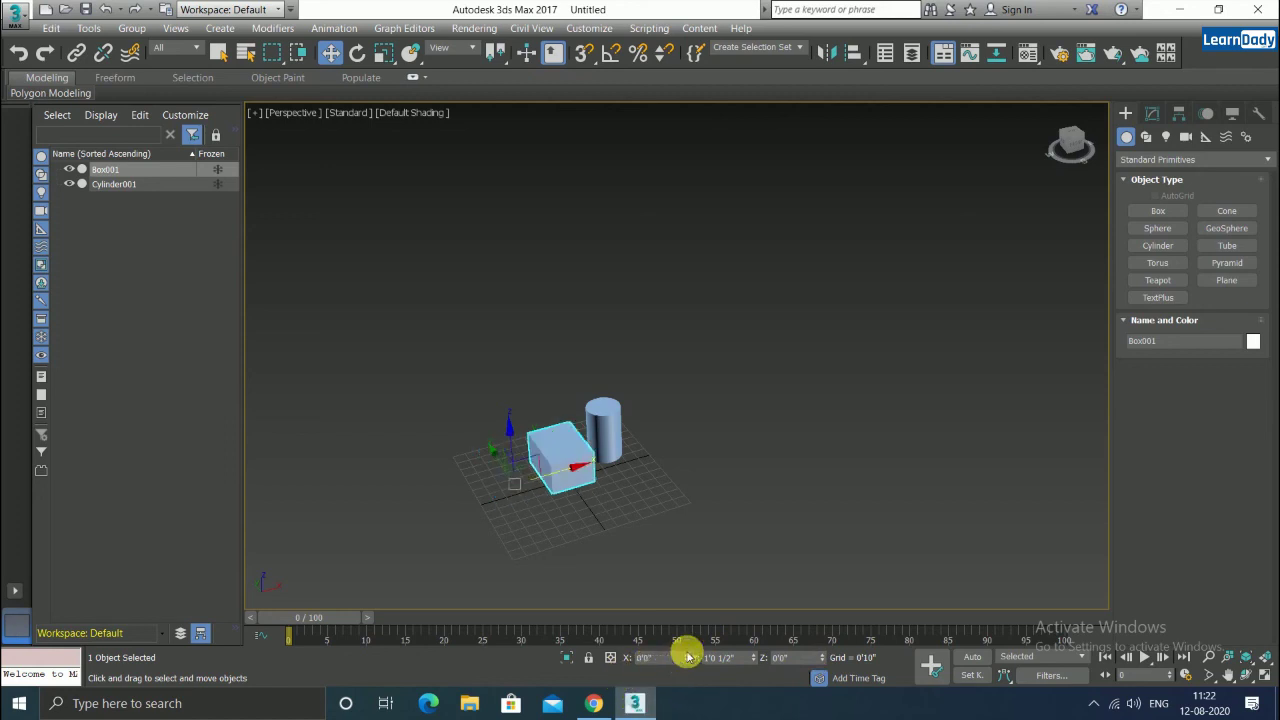
{"action": "right_click", "coordinate": [756, 660]}
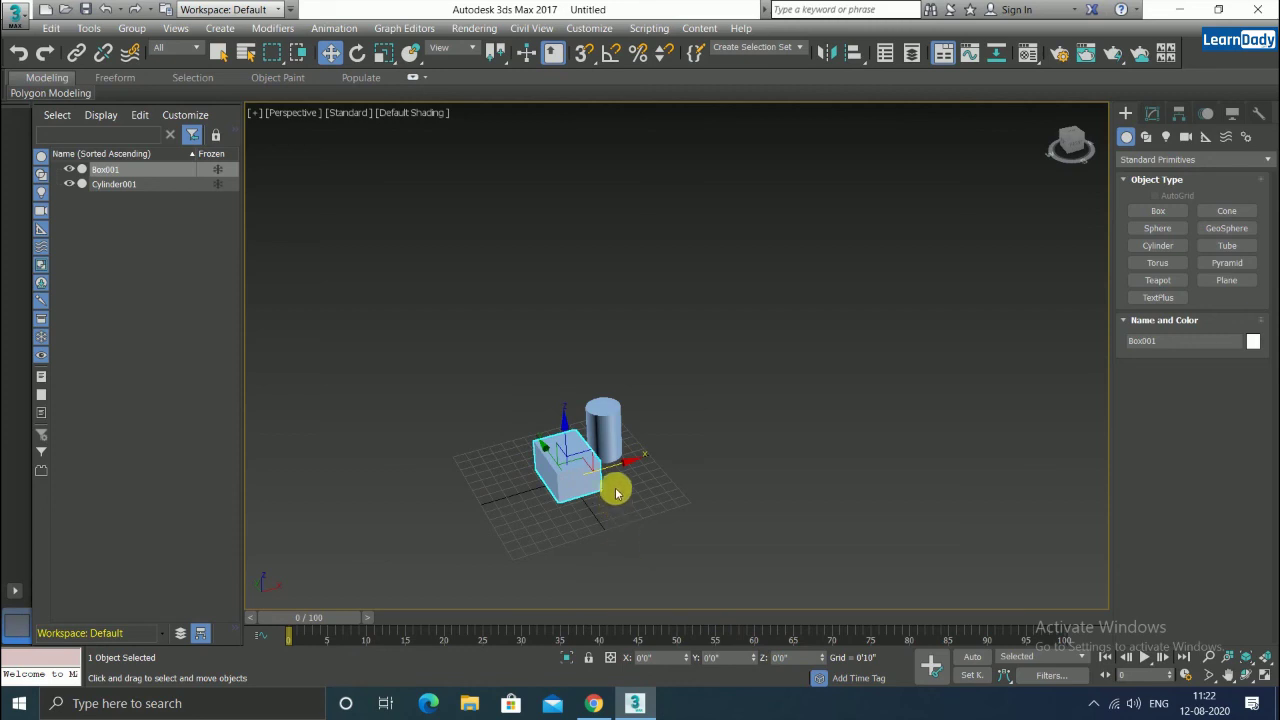
{"action": "left_click", "coordinate": [739, 559]}
{"action": "scroll", "coordinate": [597, 477], "scroll_direction": "up", "scroll_amount": 2}
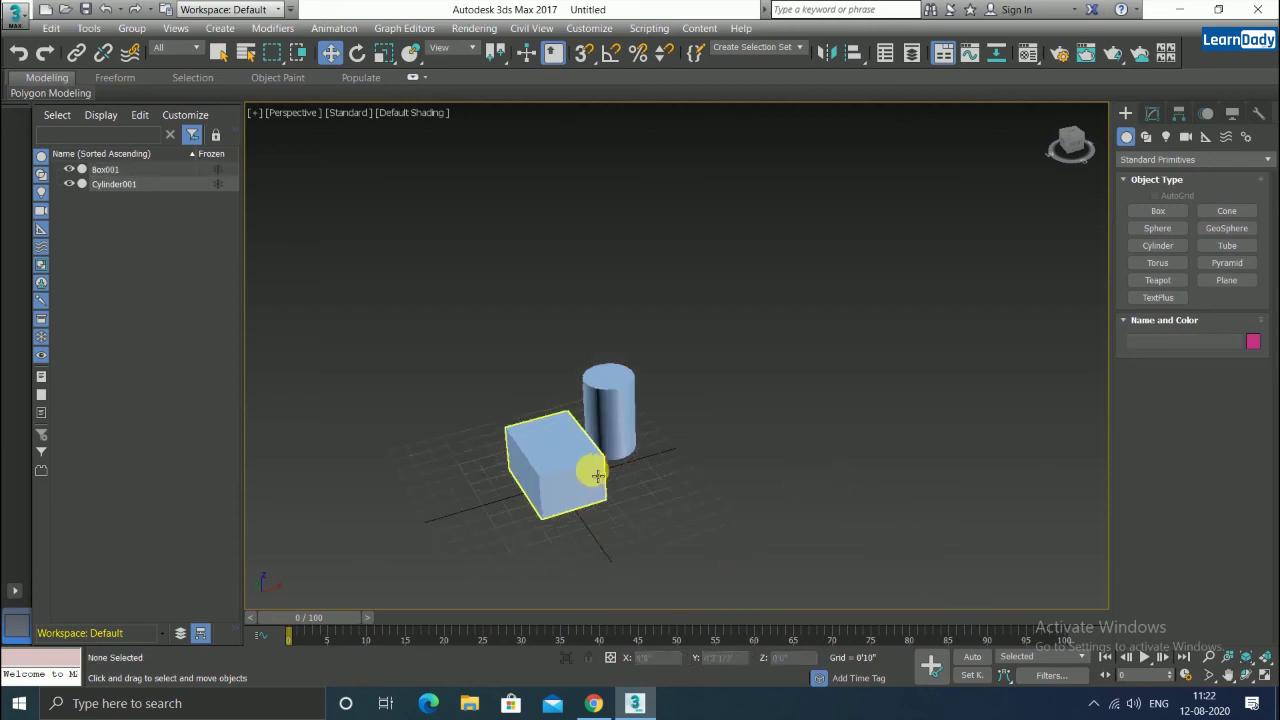
{"action": "scroll", "coordinate": [589, 476], "scroll_direction": "up", "scroll_amount": 3}
{"action": "scroll", "coordinate": [589, 476], "scroll_direction": "down", "scroll_amount": 3}
{"action": "scroll", "coordinate": [589, 476], "scroll_direction": "down", "scroll_amount": 2}
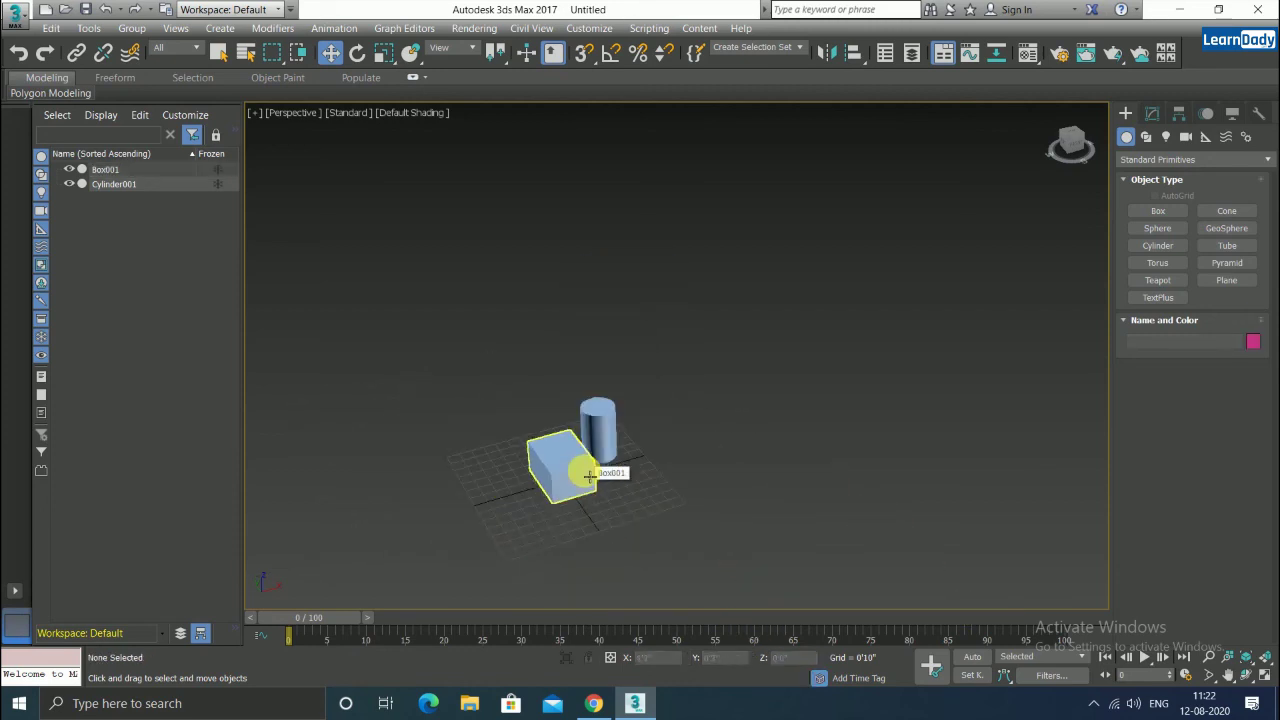